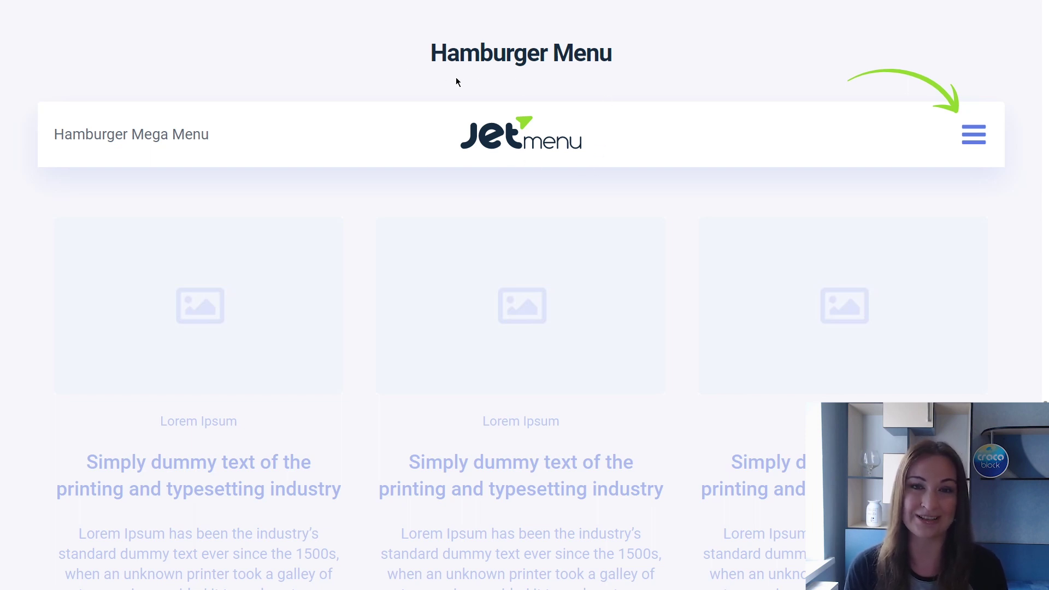
Open the off-canvas hamburger menu showing Shop, Blog, Multimedia, Portfolio, Contacts and Lists
click(972, 135)
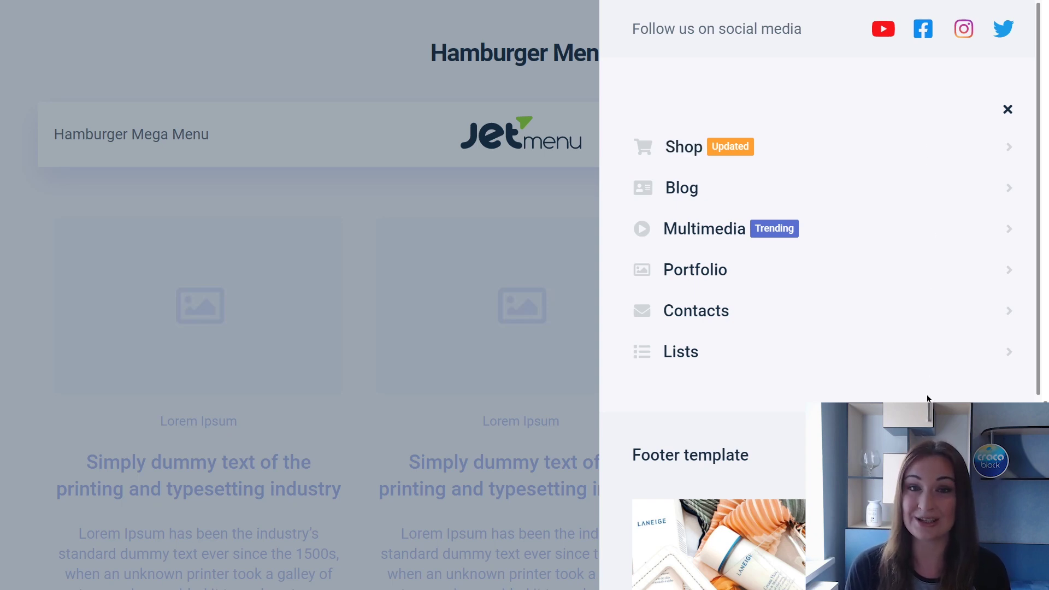
Browse the Lists submenu, go back, then open Shop's Notebooks, Computers, Smartphones and TV submenu
click(1009, 354)
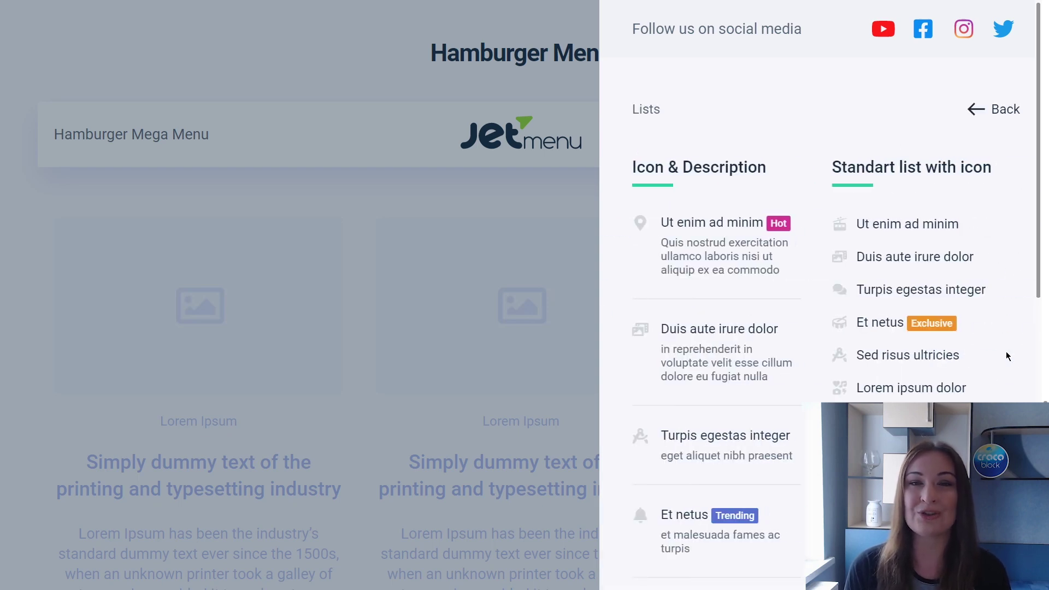
click(975, 112)
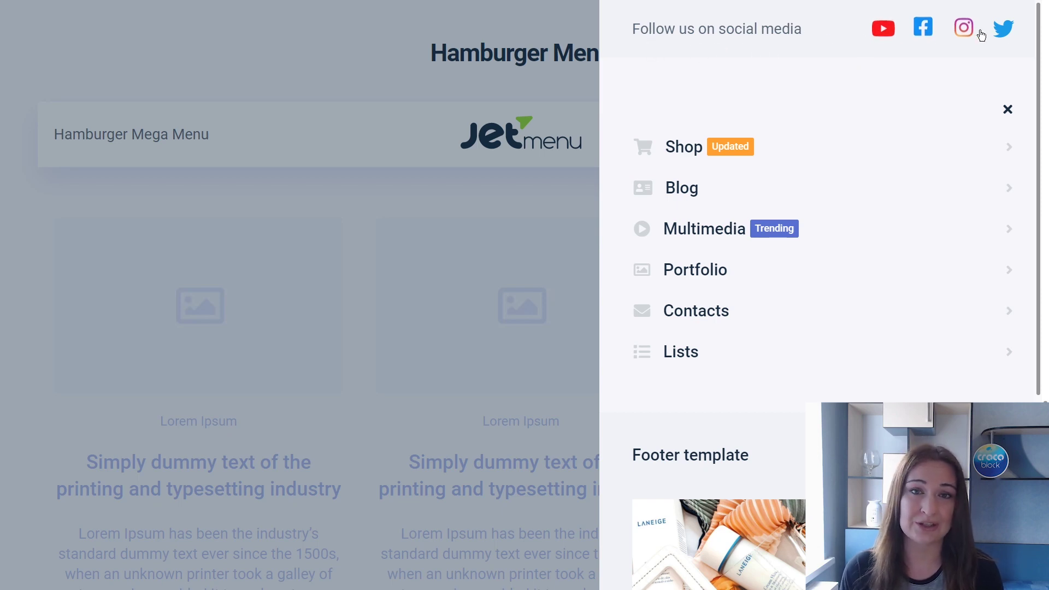
click(1014, 159)
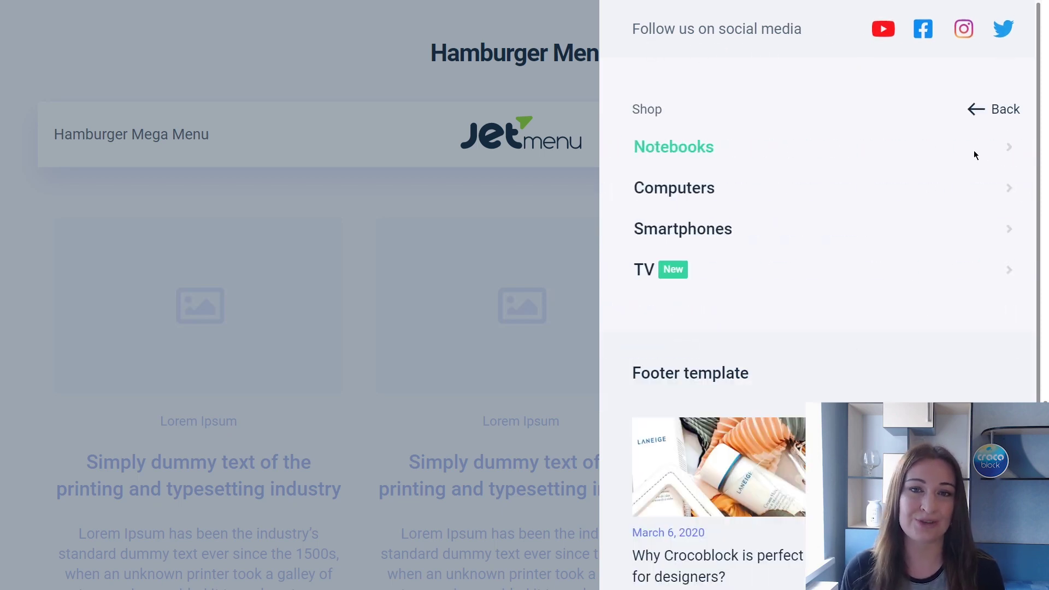
Return from the Shop submenu to the main menu and scroll the panel down
click(969, 107)
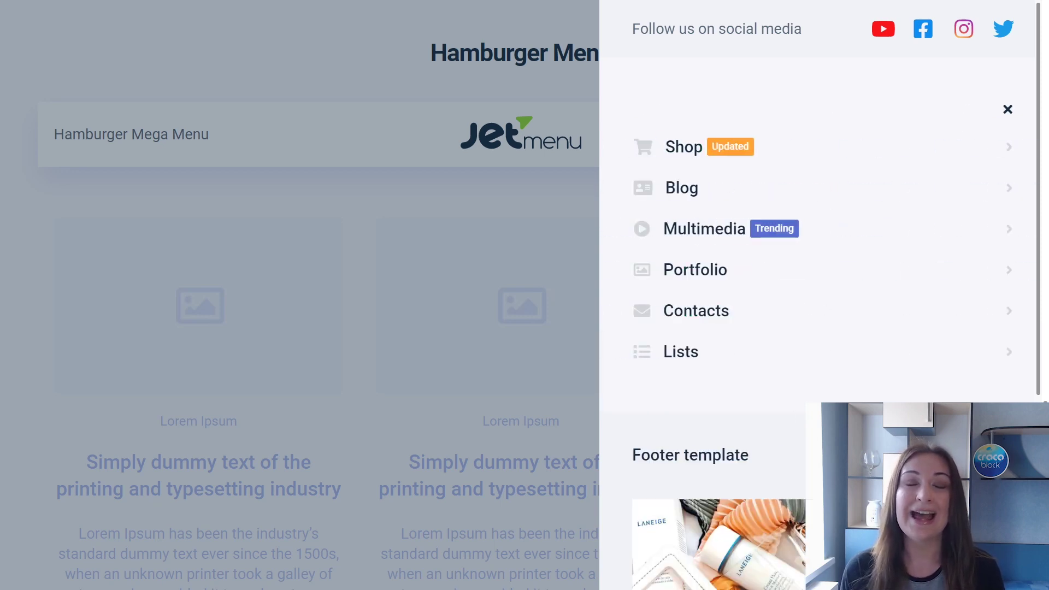
scroll(788, 406, down, 2)
scroll(1024, 249, down, 5)
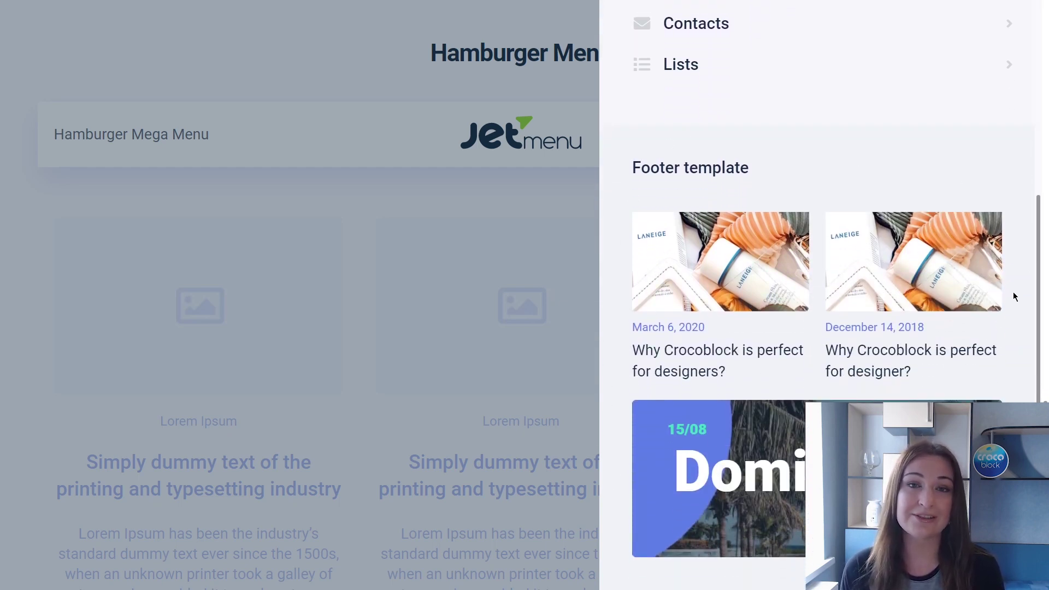
drag(1038, 402, 1046, 177)
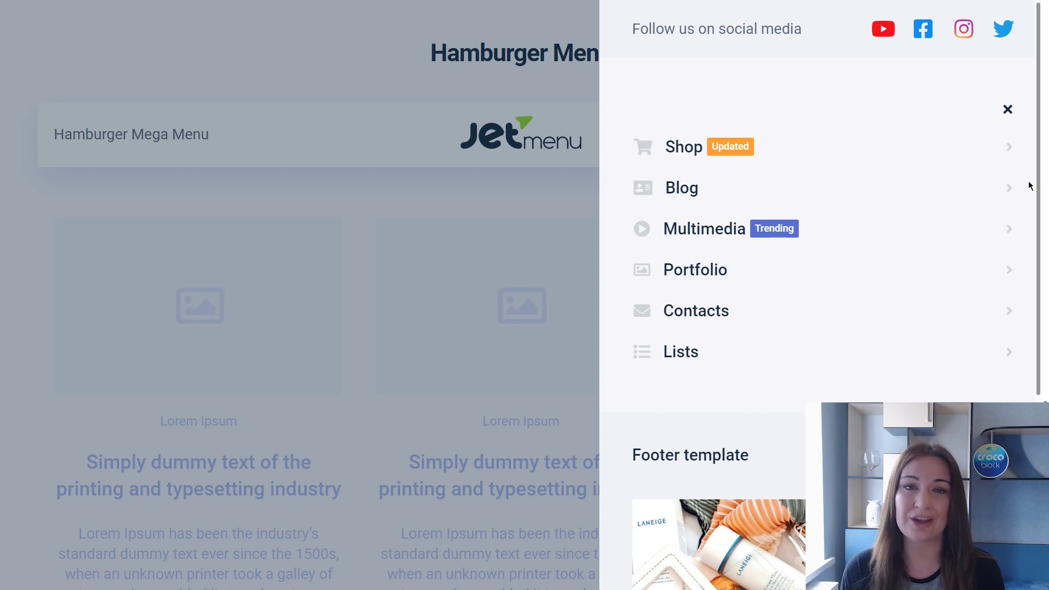
Browse the Blog and America submenus, return to the main menu, and scroll to the footer
click(1009, 195)
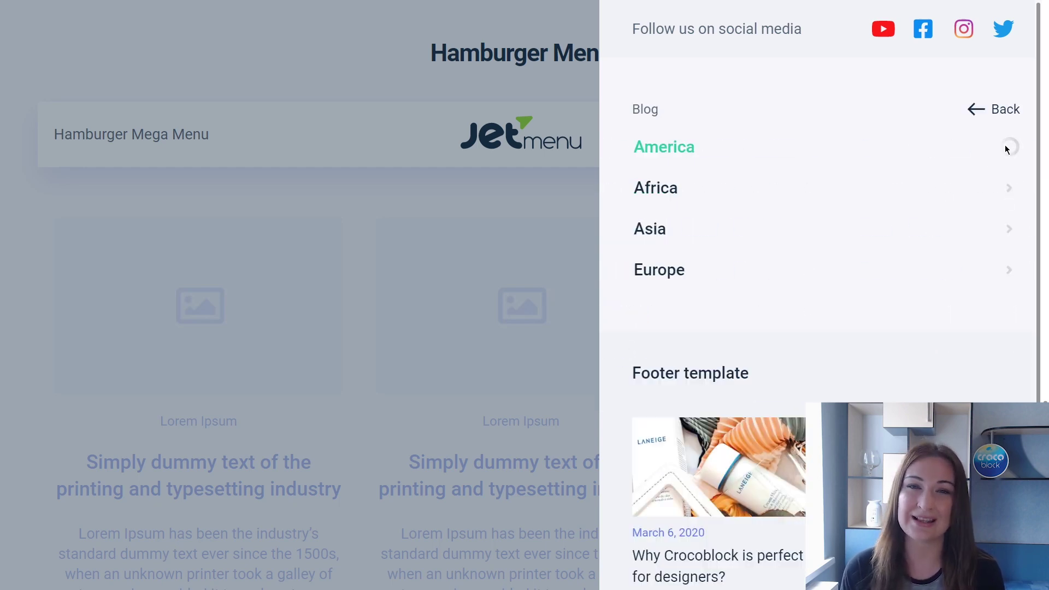
click(979, 111)
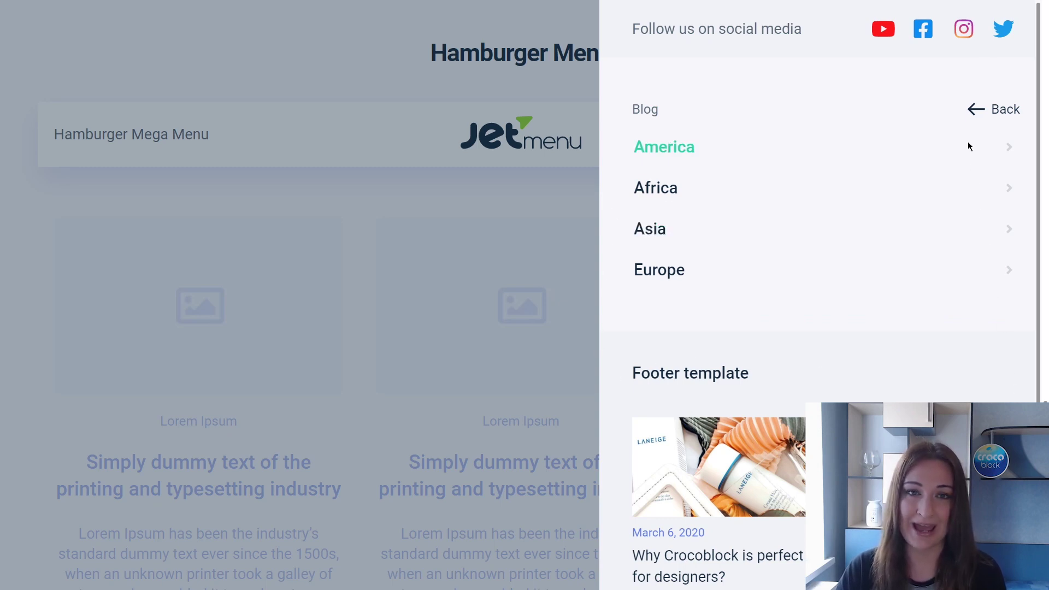
click(969, 110)
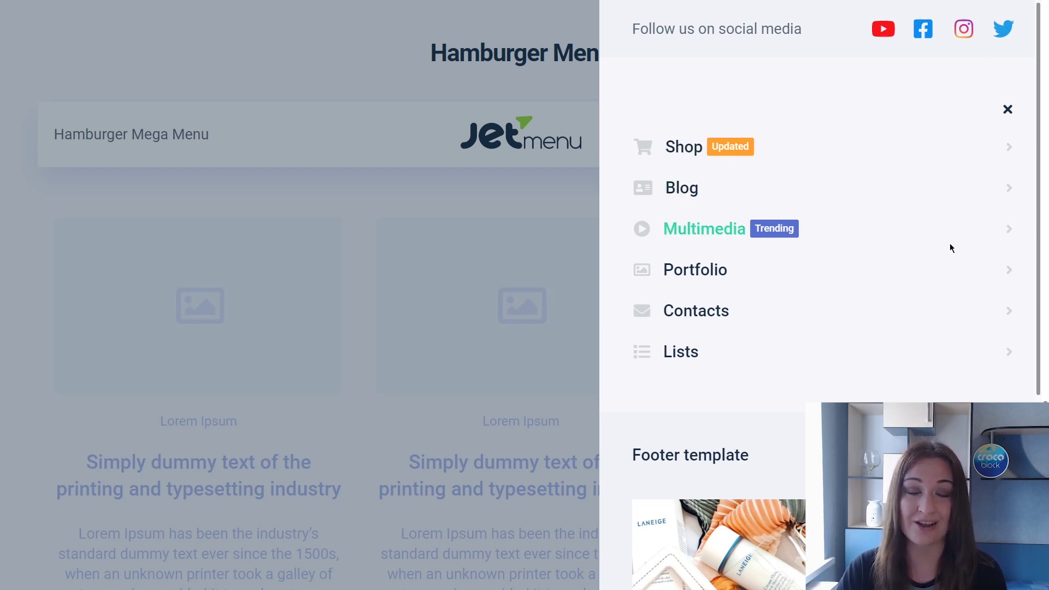
scroll(951, 244, down, 5)
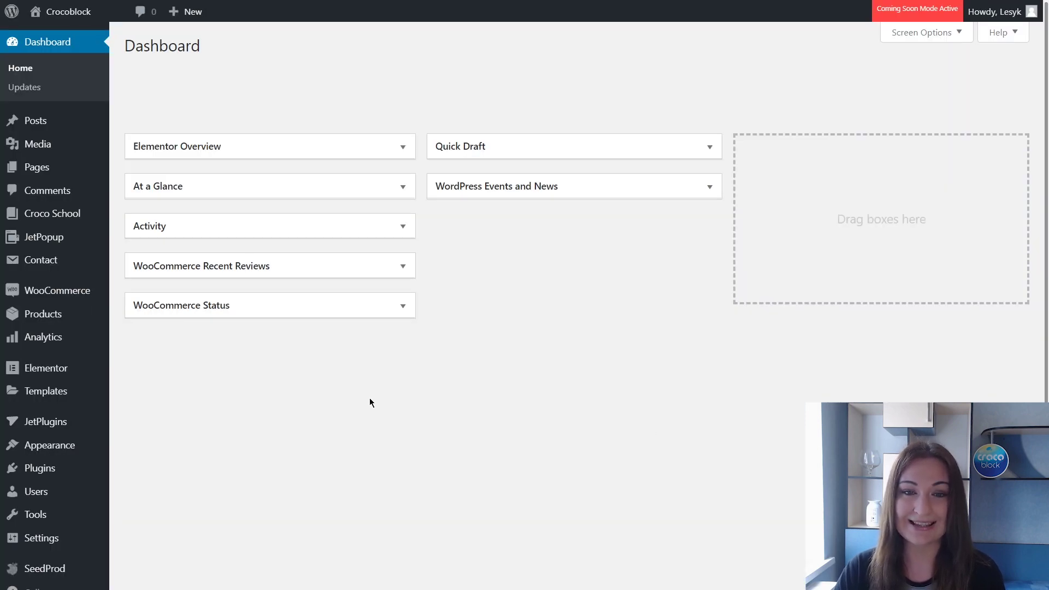
Open the JetMenu Footer saved template in Elementor and search the widgets for 'Bas'
mouse_move(89, 398)
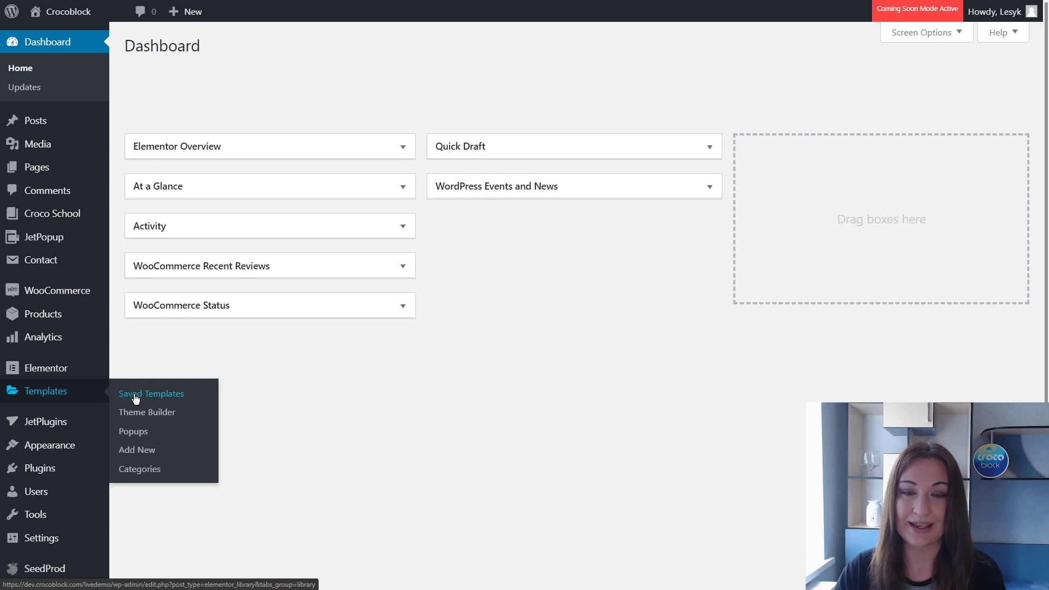
click(183, 400)
scroll(182, 399, down, 2)
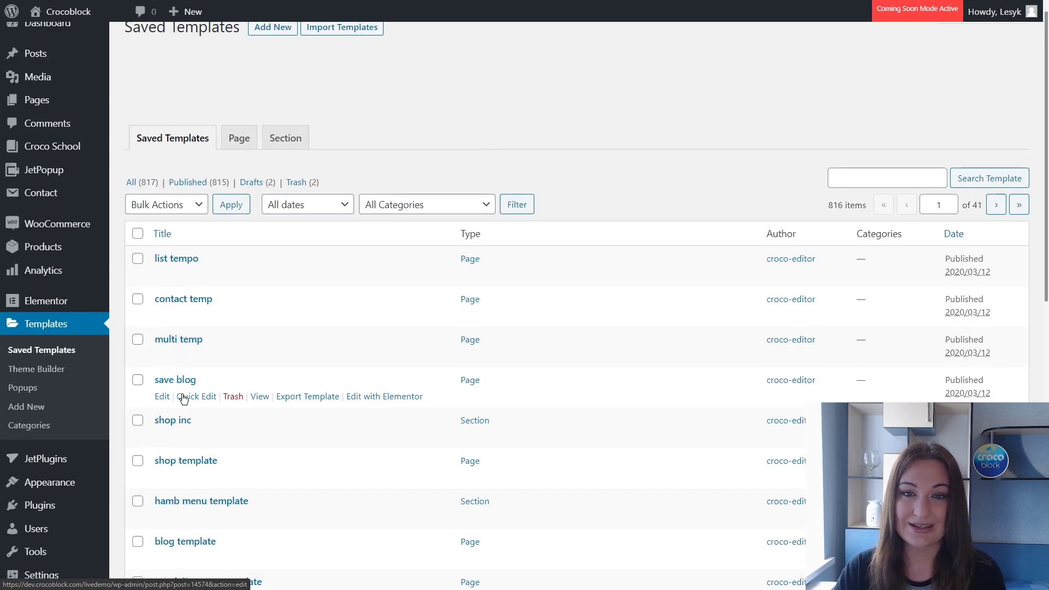
scroll(182, 400, down, 3)
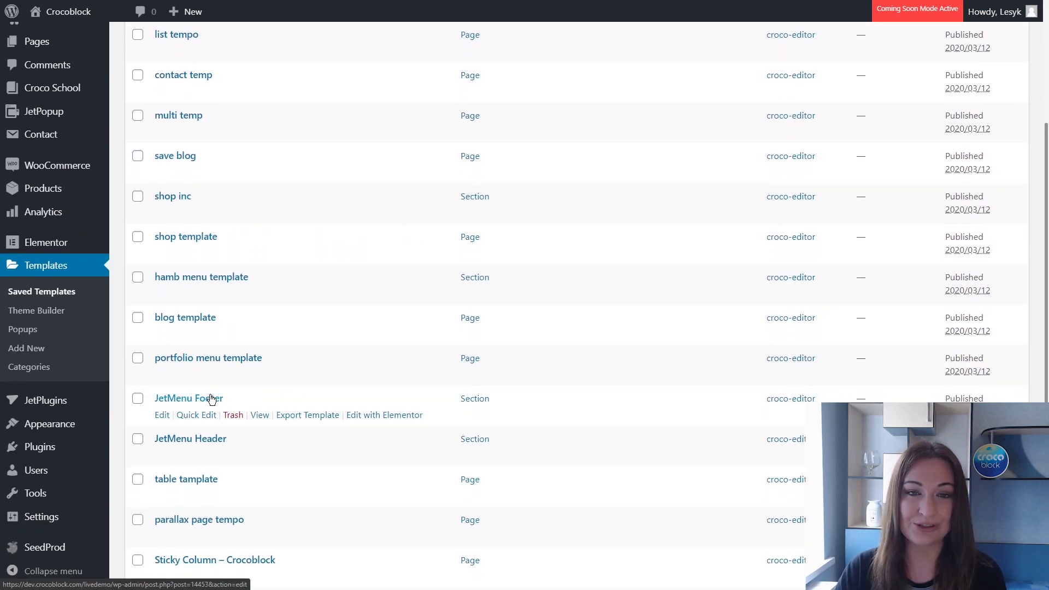
click(370, 419)
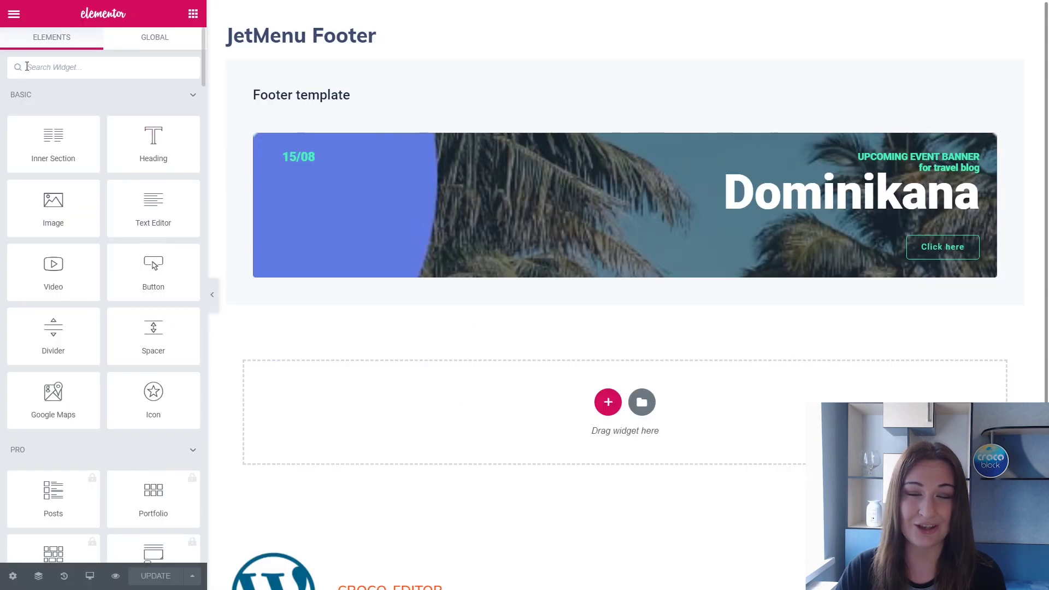
click(25, 66)
text(Bas)
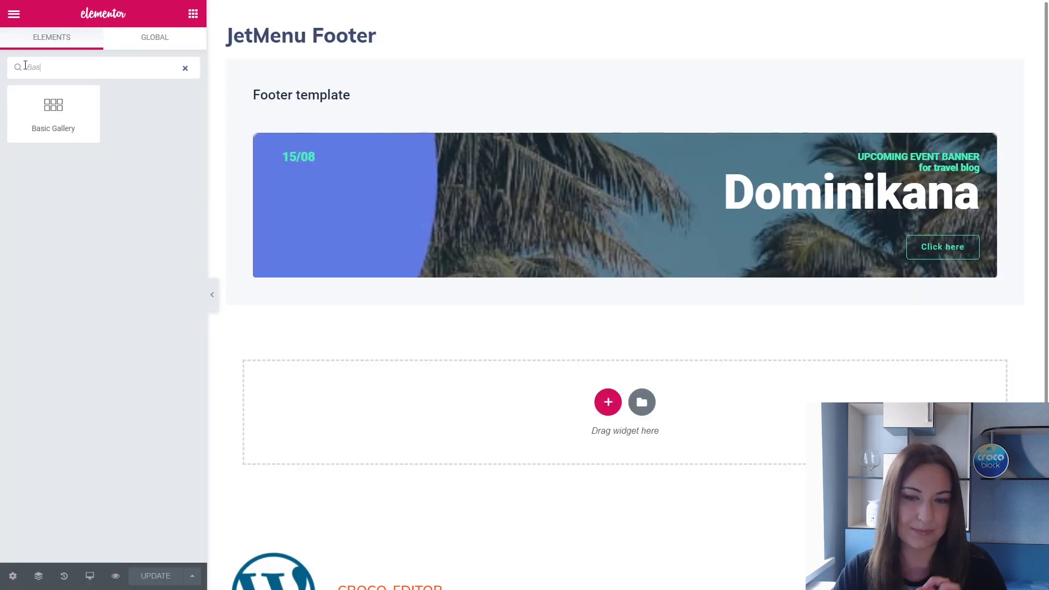
Place a Basic Gallery above the Dominikana banner and select the coastline, beach and ocean-shore photos
drag(45, 103, 312, 126)
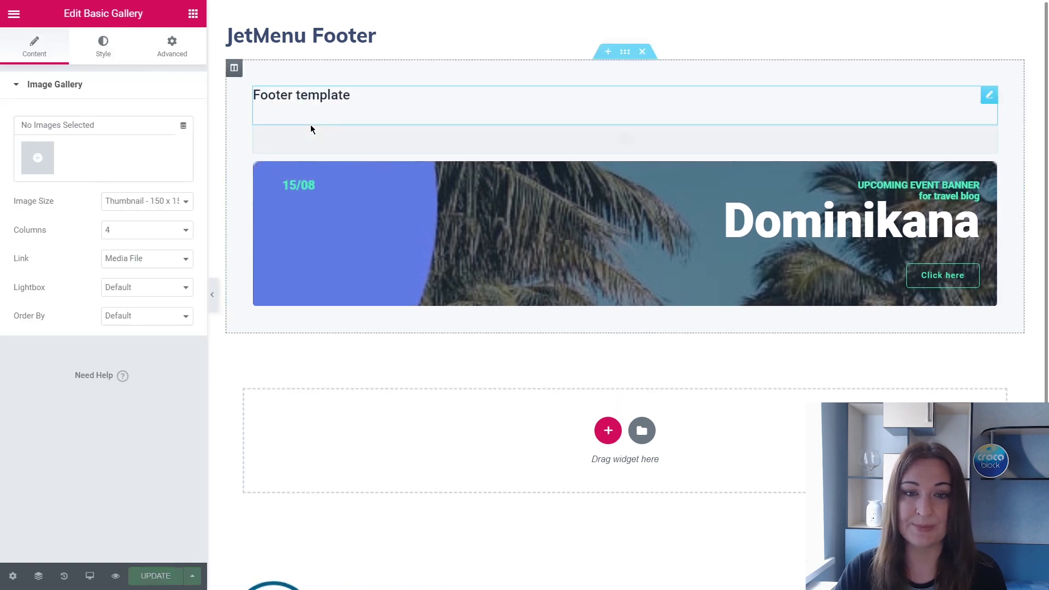
click(41, 160)
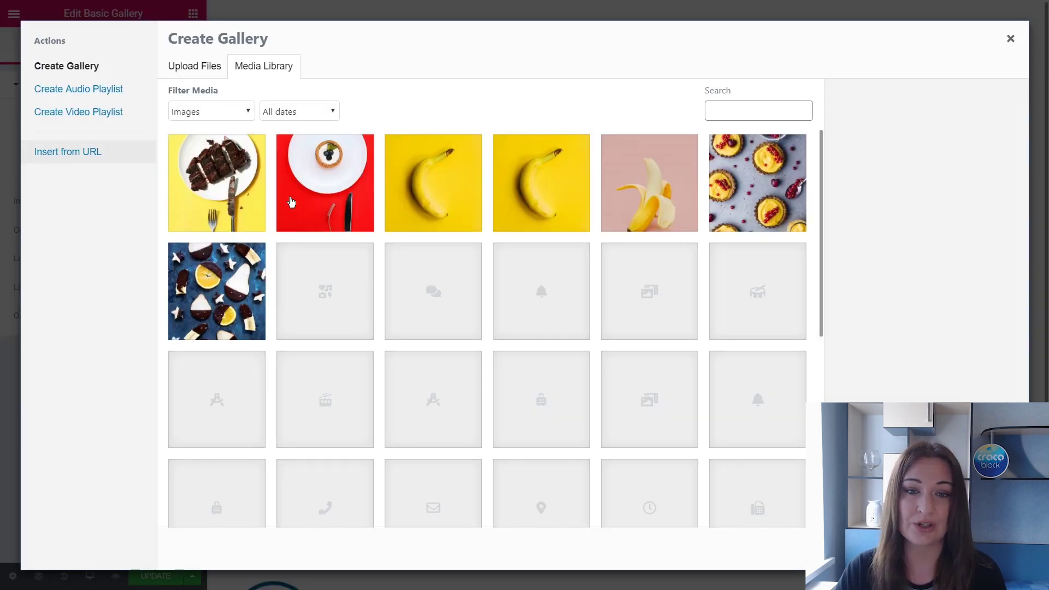
drag(822, 229, 815, 363)
click(584, 269)
click(634, 272)
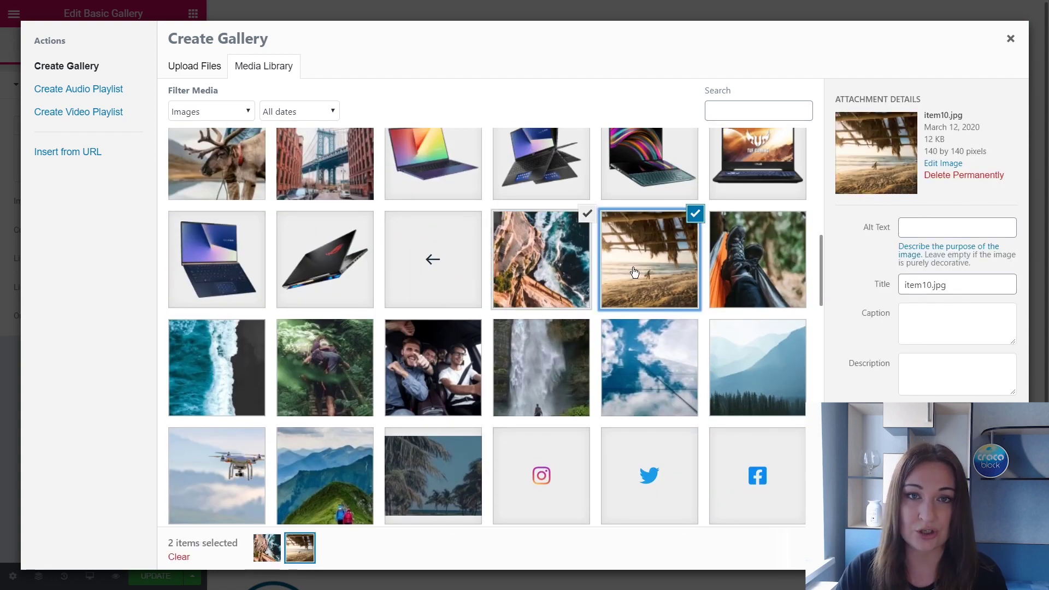
click(228, 363)
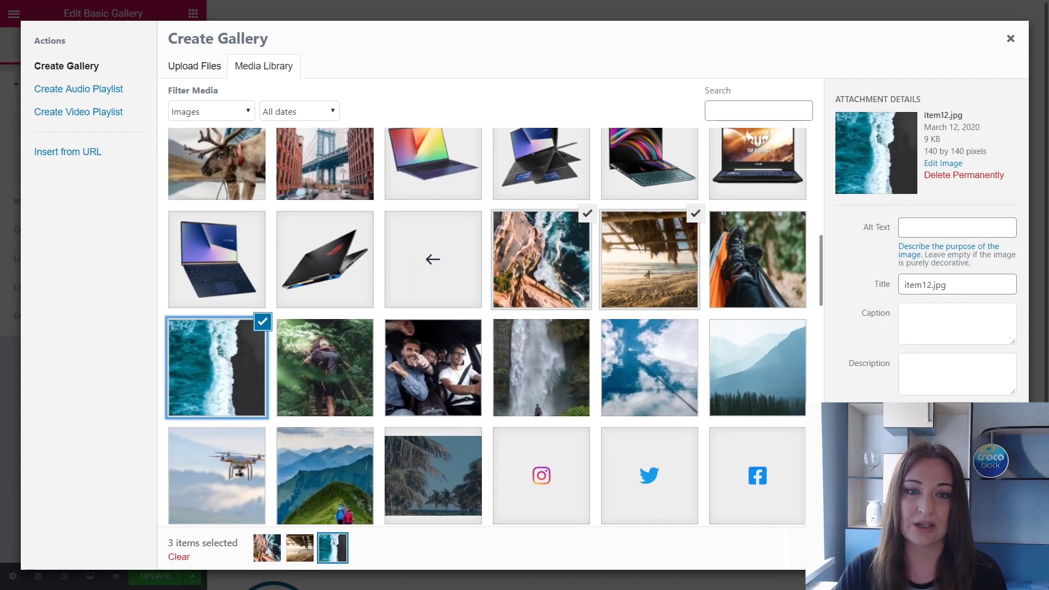
Insert the three-image gallery and lay it out in 3 columns
click(978, 550)
click(979, 549)
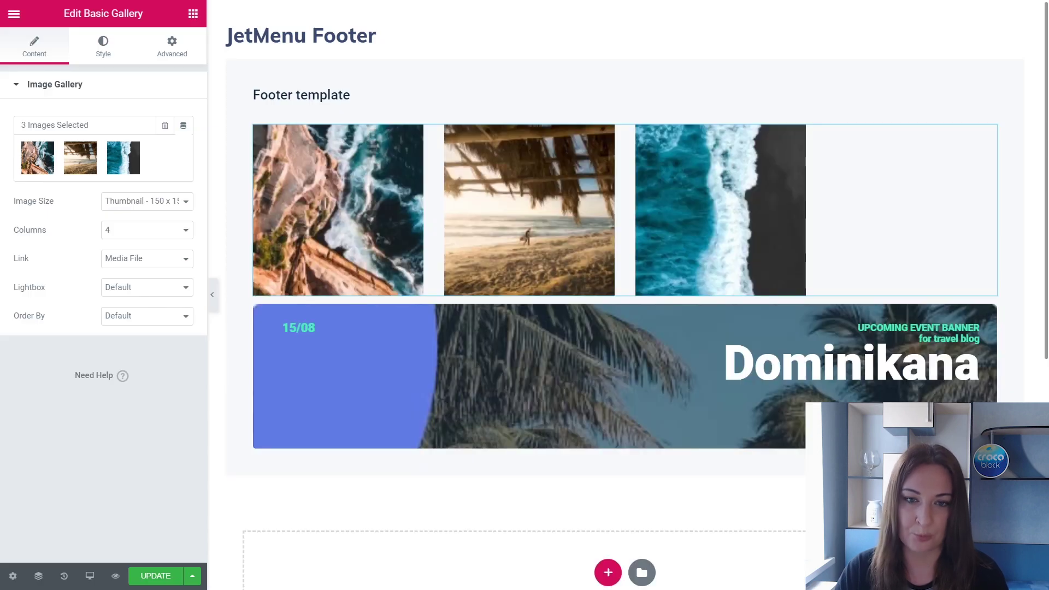
click(183, 231)
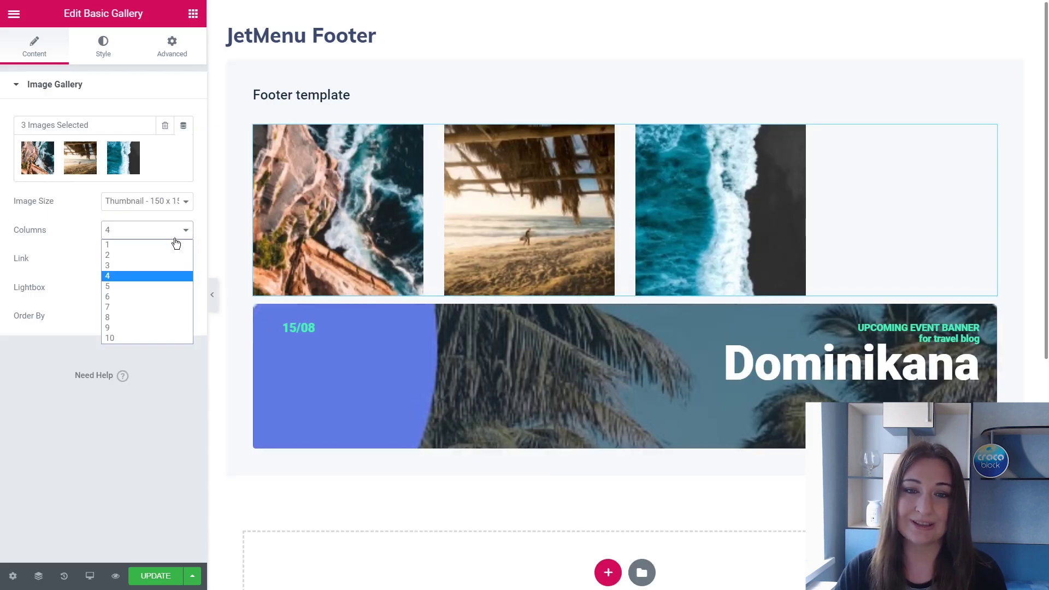
click(146, 265)
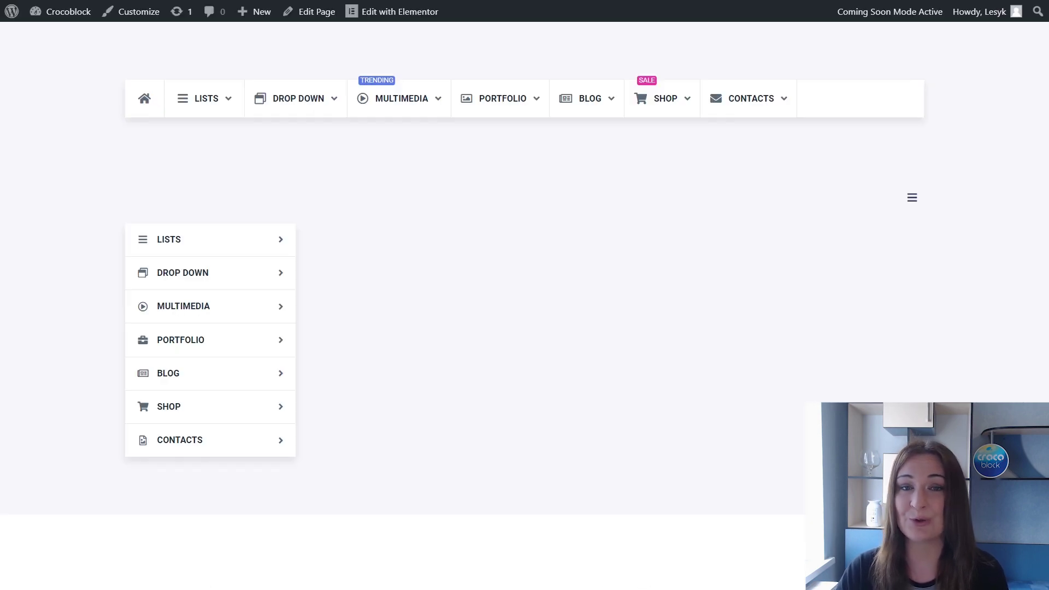
Open the hamburger menu on the live page and scroll to the footer's three-photo gallery
click(912, 198)
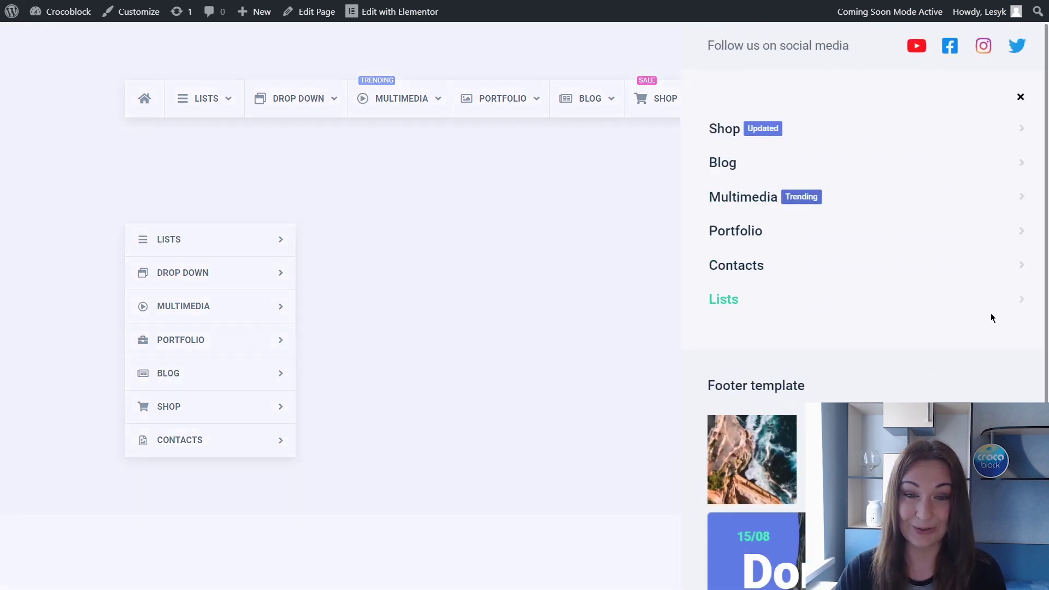
scroll(1036, 383, down, 2)
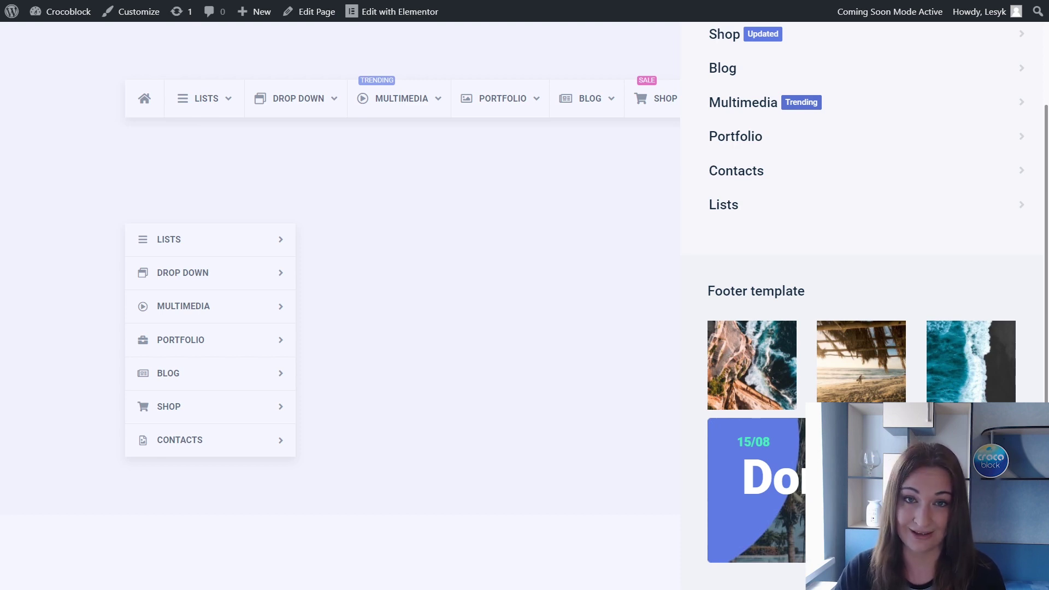
scroll(1031, 286, up, 2)
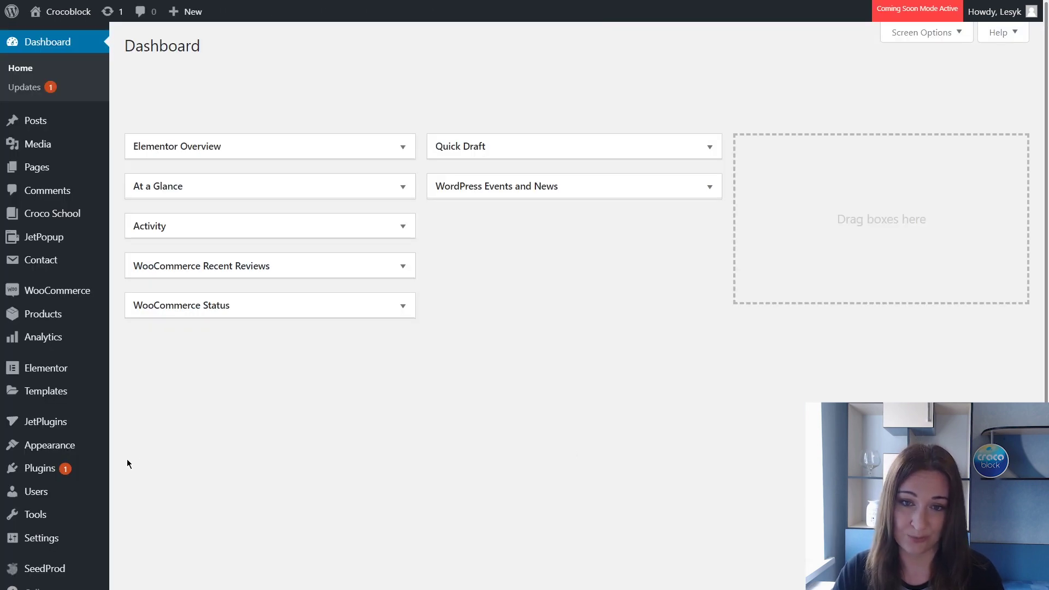
Go to Appearance > Menus for New JetMenu and collapse the JetMenu Locations Settings box
mouse_move(90, 448)
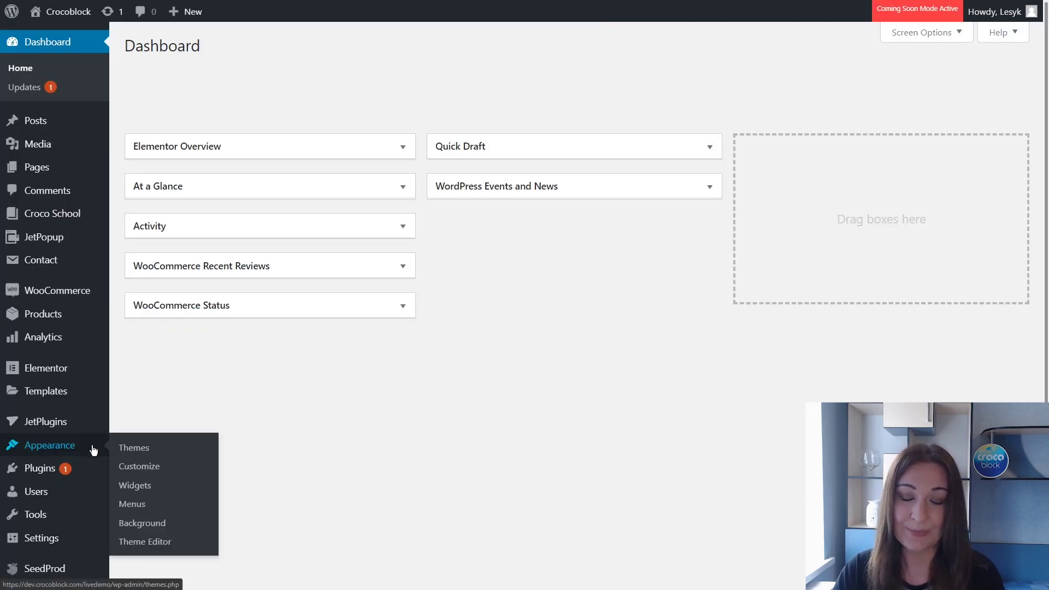
click(157, 507)
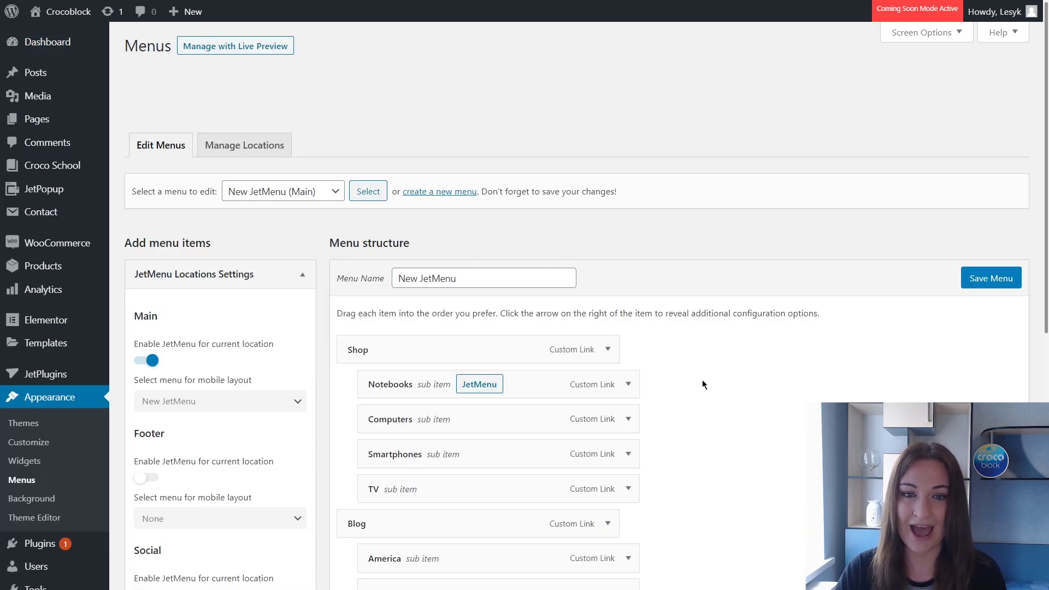
scroll(703, 382, down, 5)
scroll(703, 381, down, 2)
scroll(703, 381, up, 8)
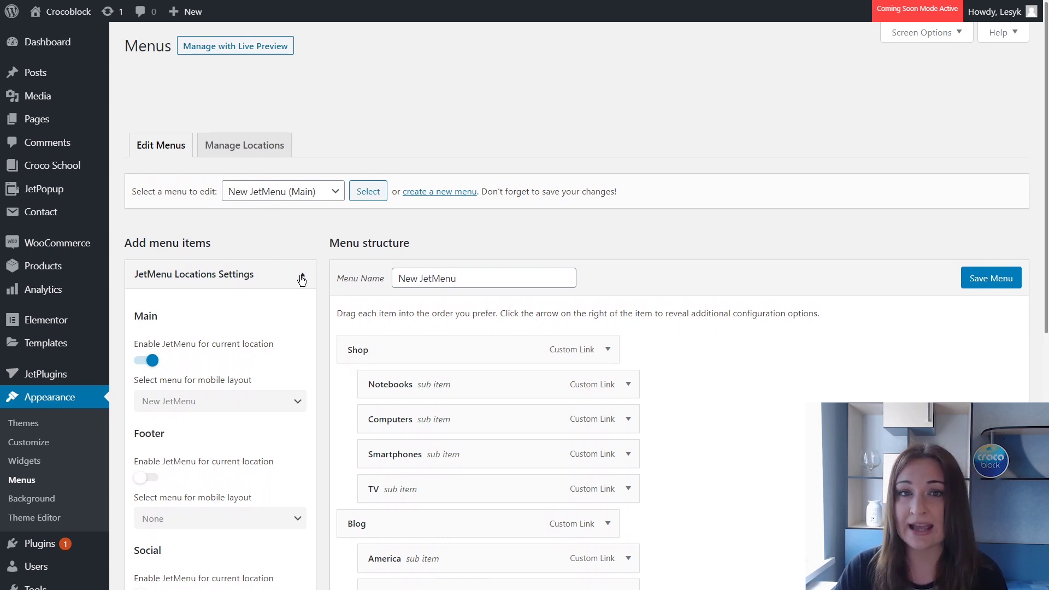
click(302, 277)
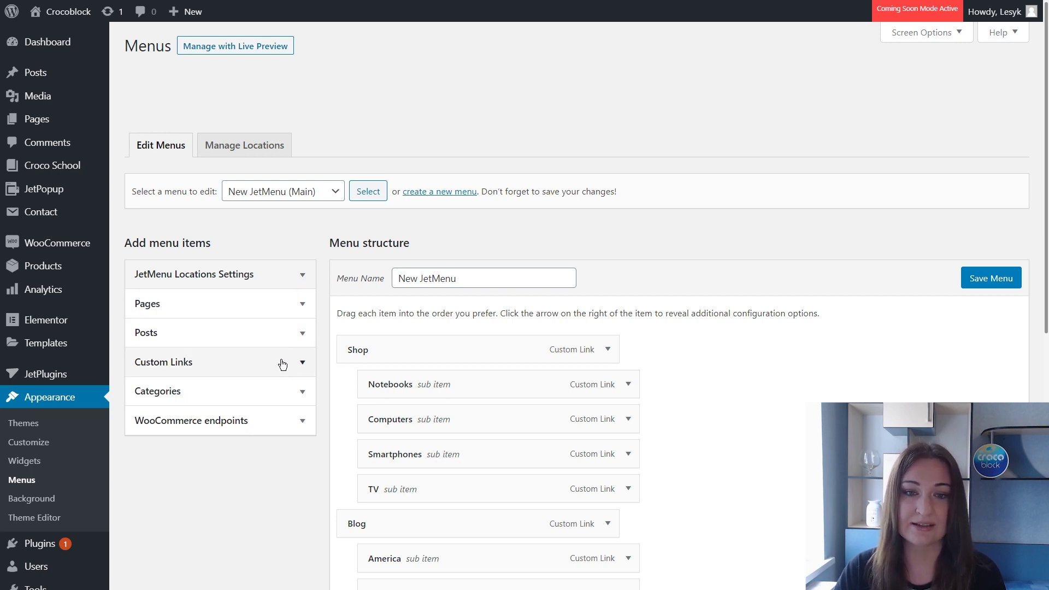
Add the Life Style category to the New JetMenu menu
click(304, 392)
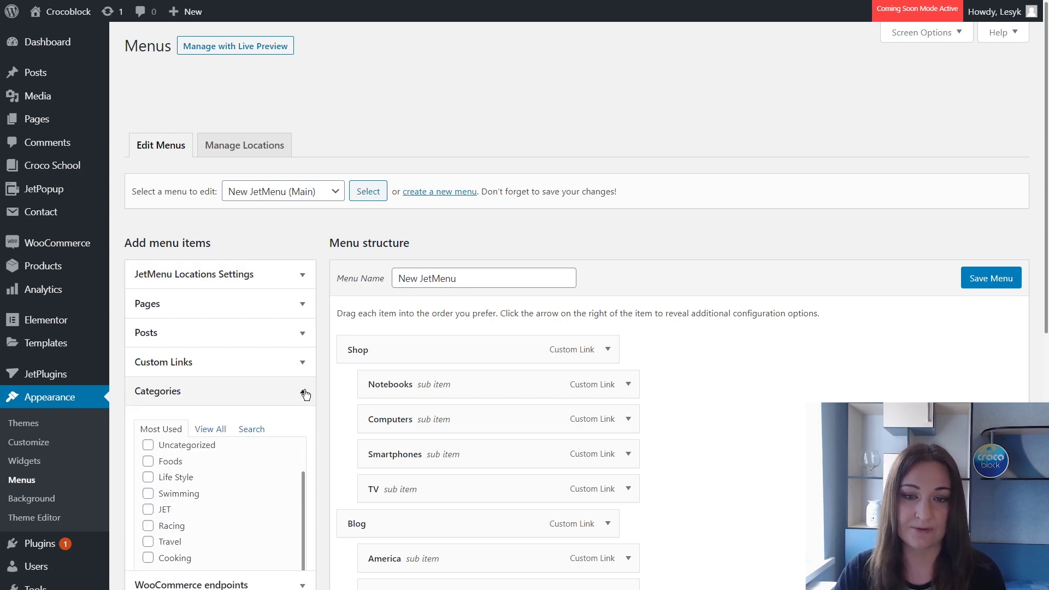
click(159, 483)
scroll(161, 481, down, 1)
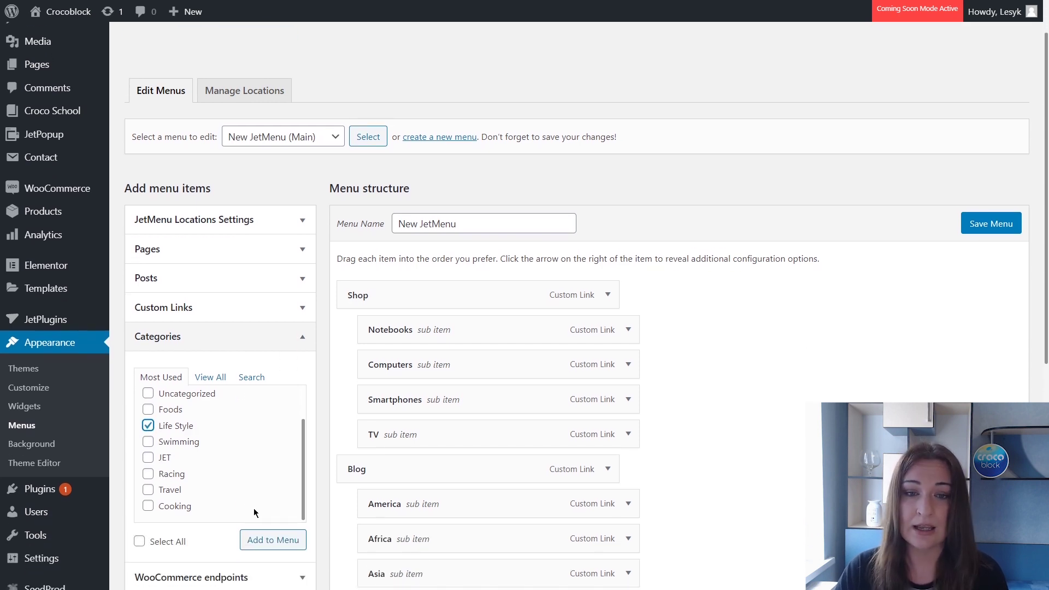
click(262, 543)
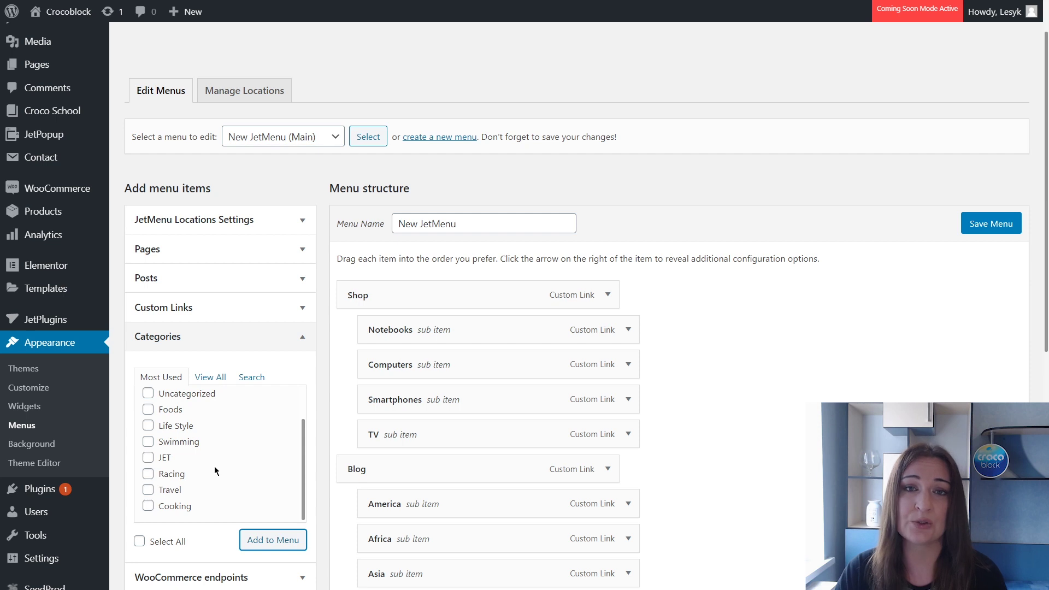
Add the Racing, Travel, Cooking and Swimming categories to the menu
click(148, 474)
click(148, 489)
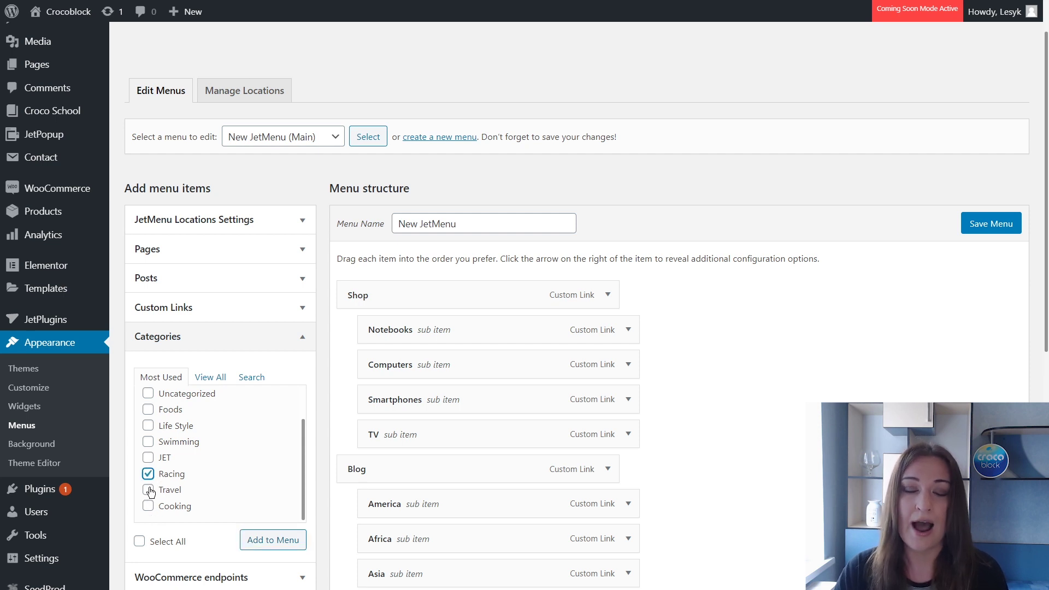
click(148, 506)
click(148, 441)
click(272, 540)
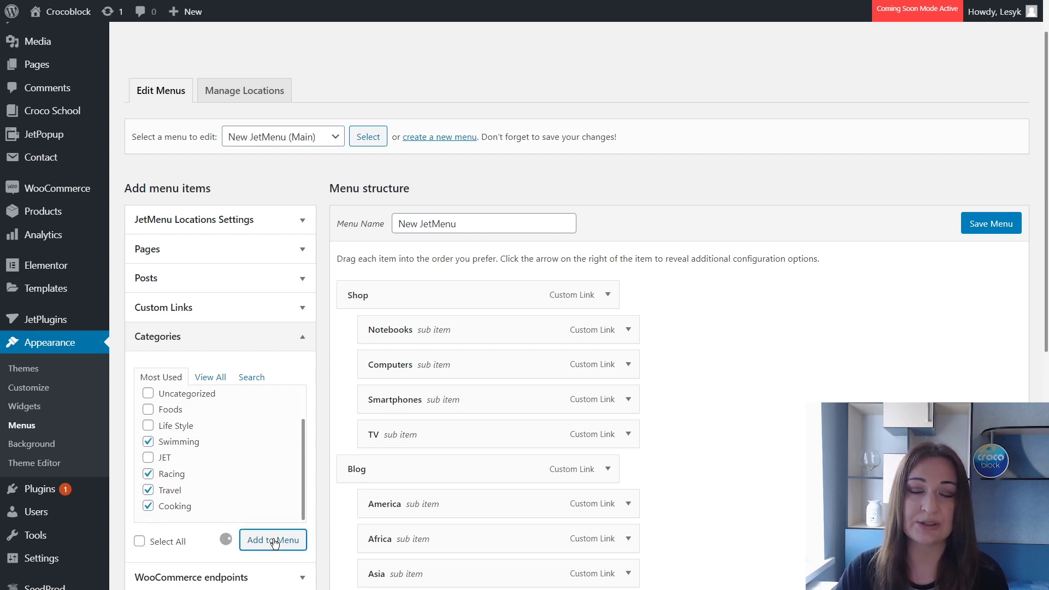
Nest Swimming, Racing, Travel and Cooking under Life Style as sub items
scroll(796, 481, down, 9)
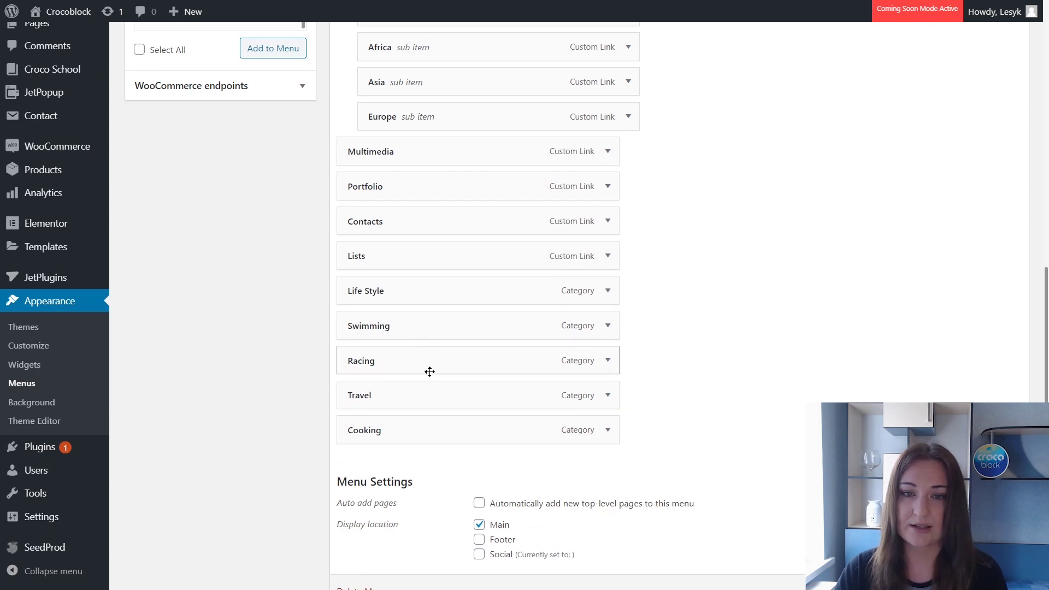
drag(415, 331, 456, 361)
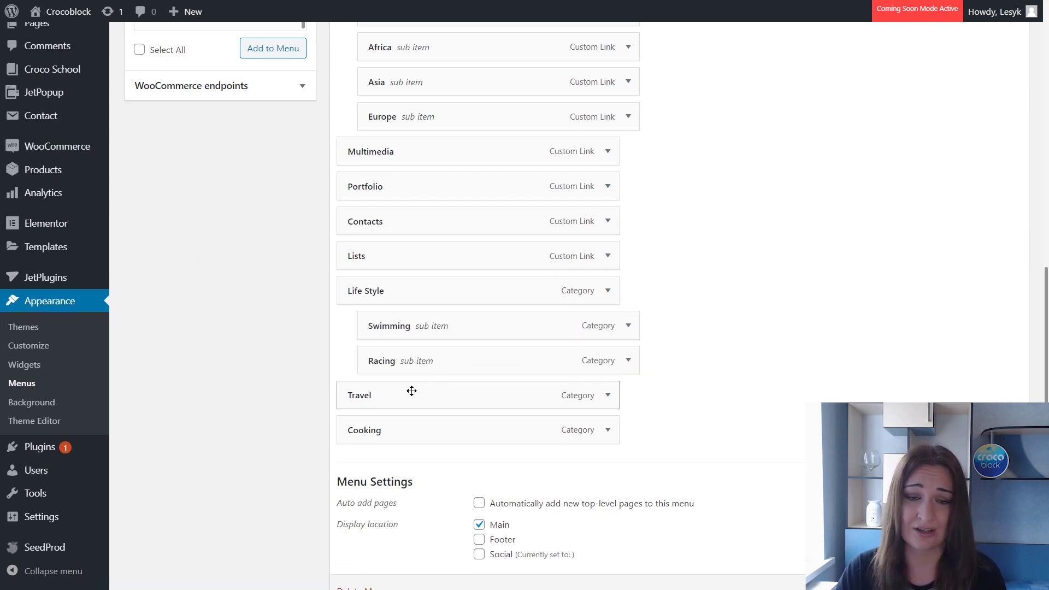
drag(413, 391, 447, 393)
drag(391, 429, 424, 420)
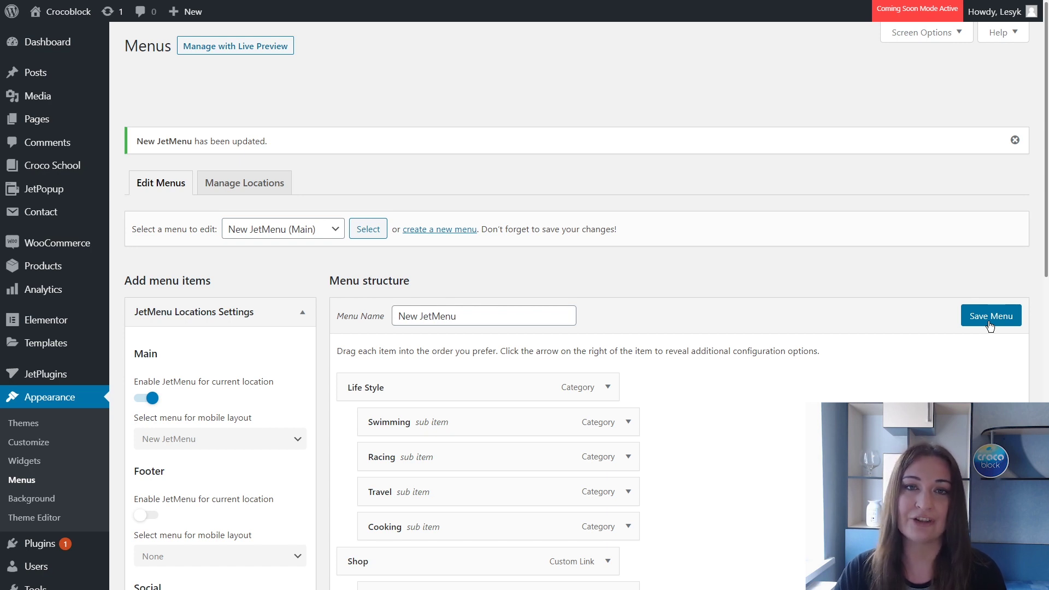
Give the Life Style item the fa-angle-double-right icon coloured blue in its JetMenu settings
mouse_move(618, 389)
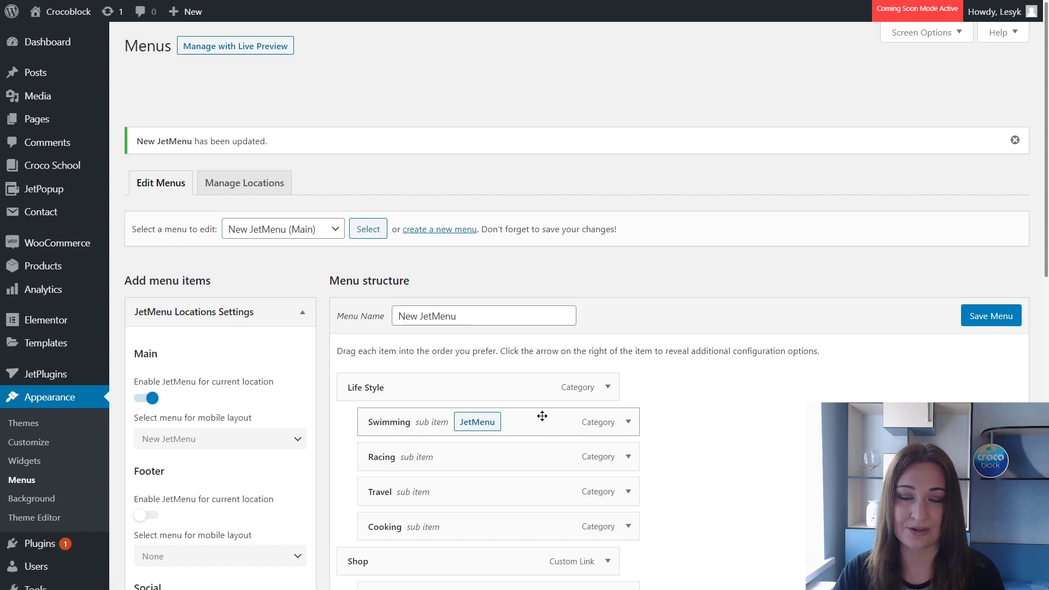
click(432, 389)
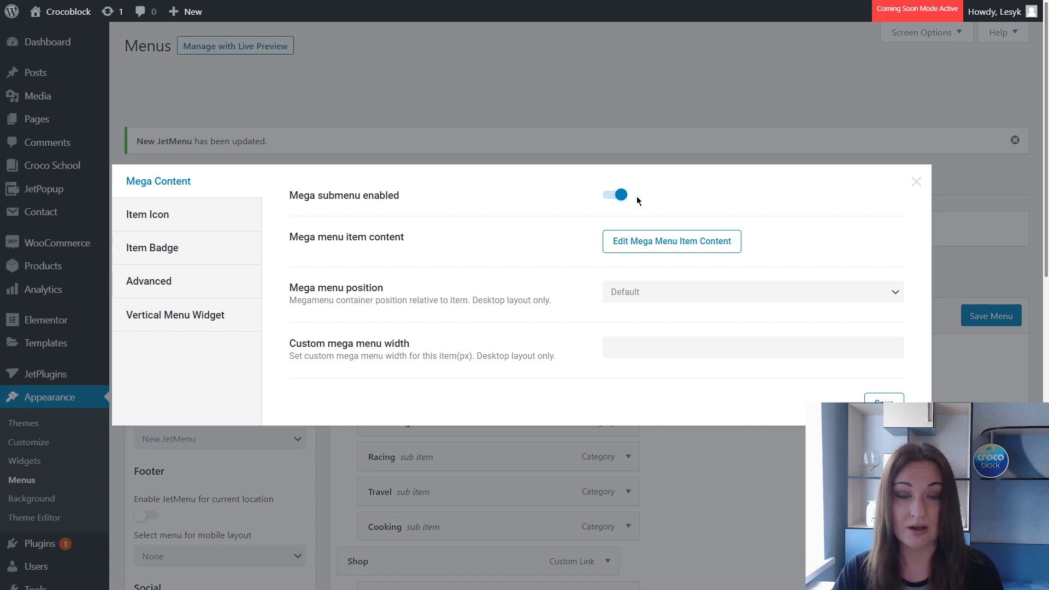
click(188, 219)
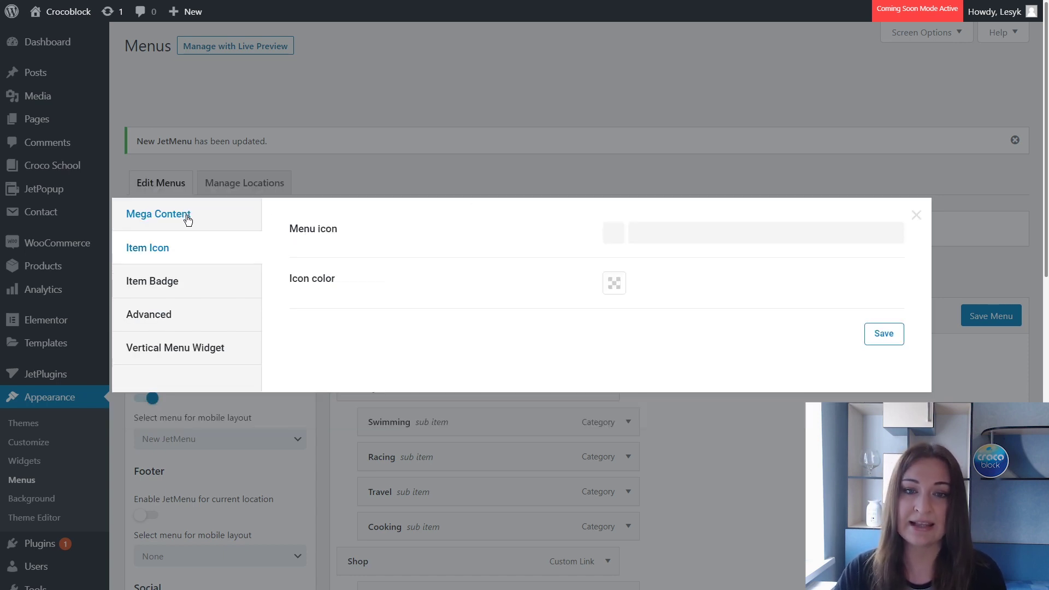
click(614, 231)
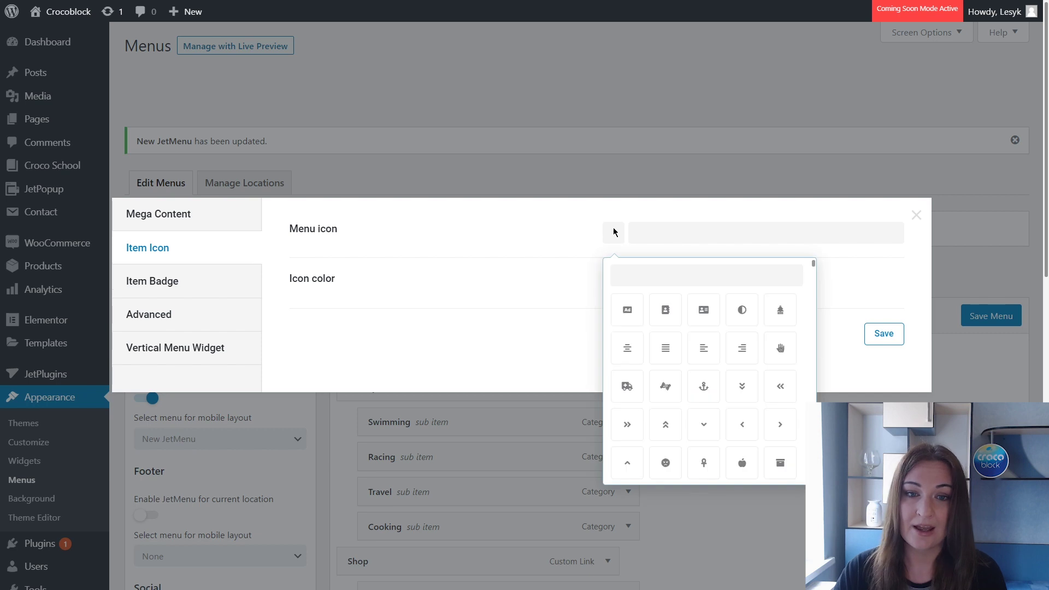
click(627, 425)
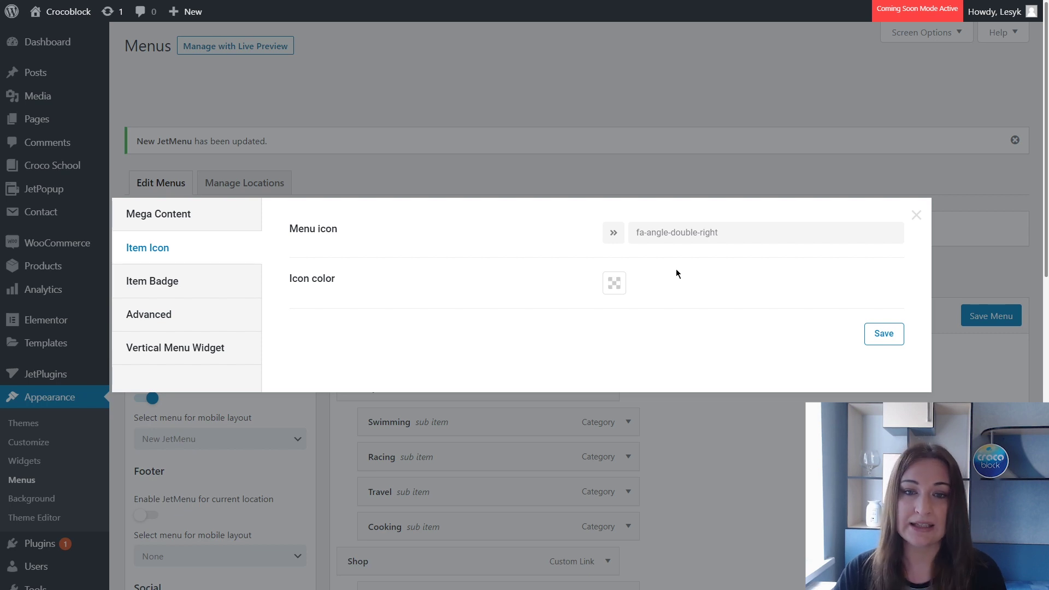
click(606, 292)
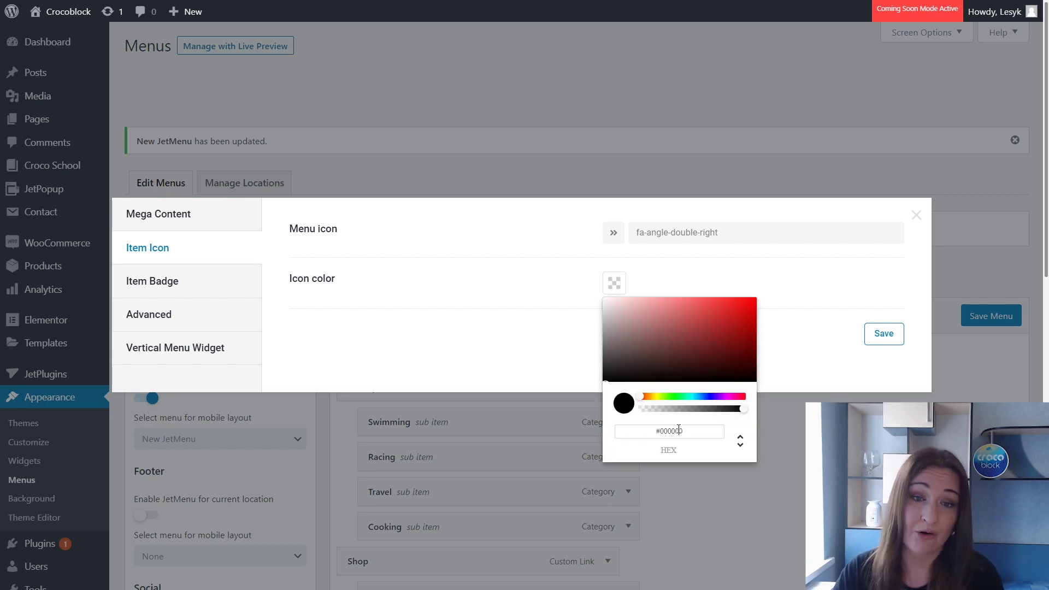
key(ctrl+v)
click(792, 327)
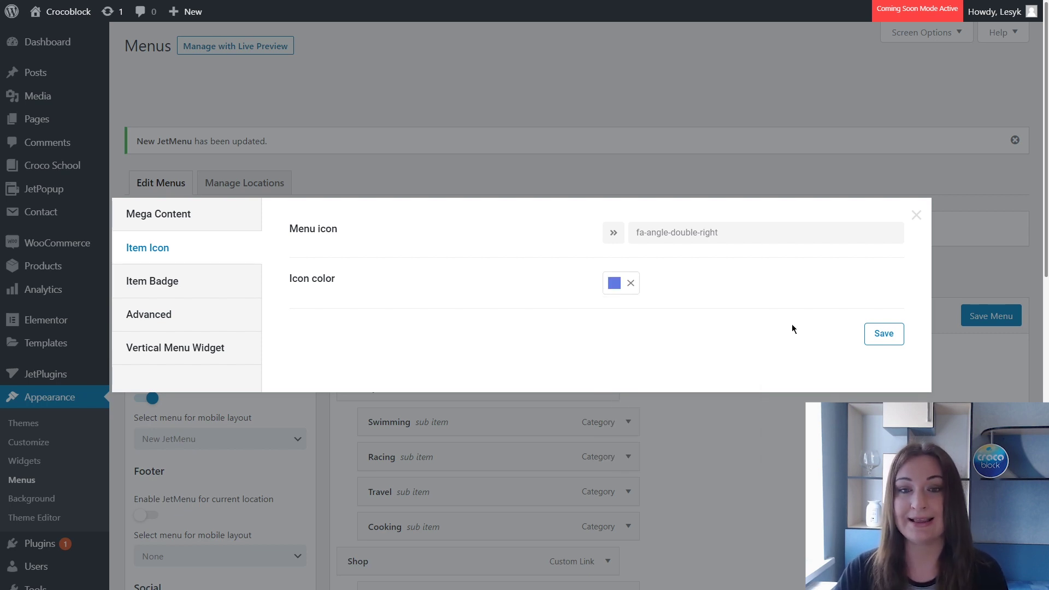
click(249, 283)
Enter New as the badge text and set its colour to #617BE5
click(624, 224)
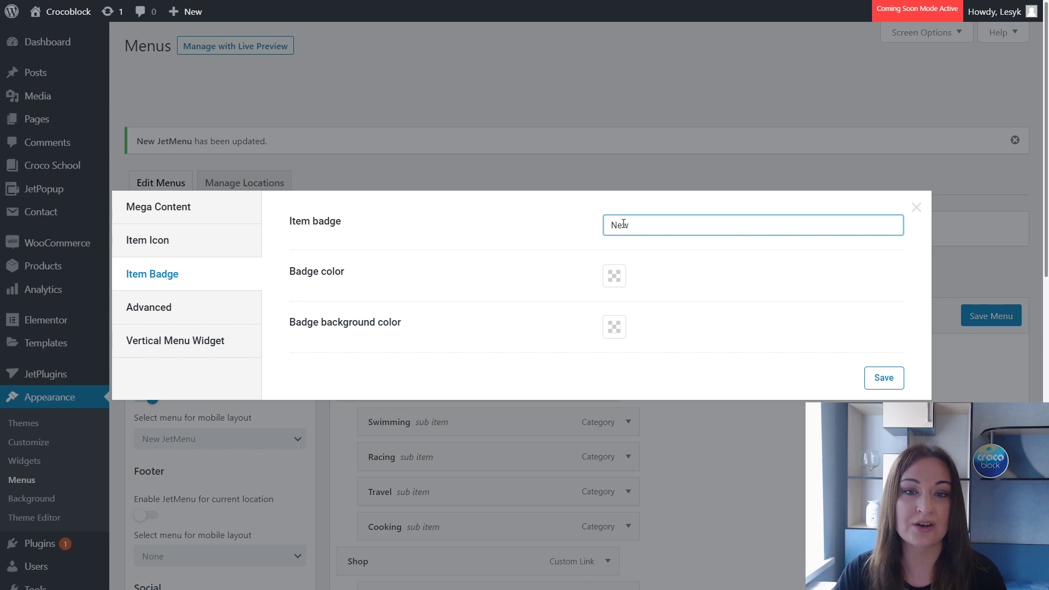
click(615, 283)
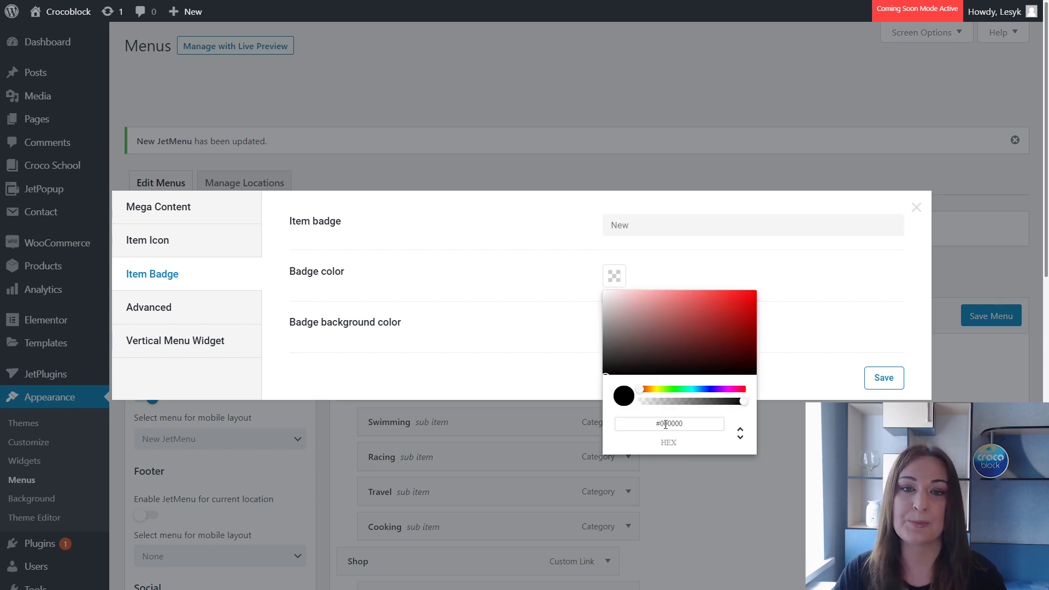
double_click(683, 422)
text(#617BE5)
click(810, 329)
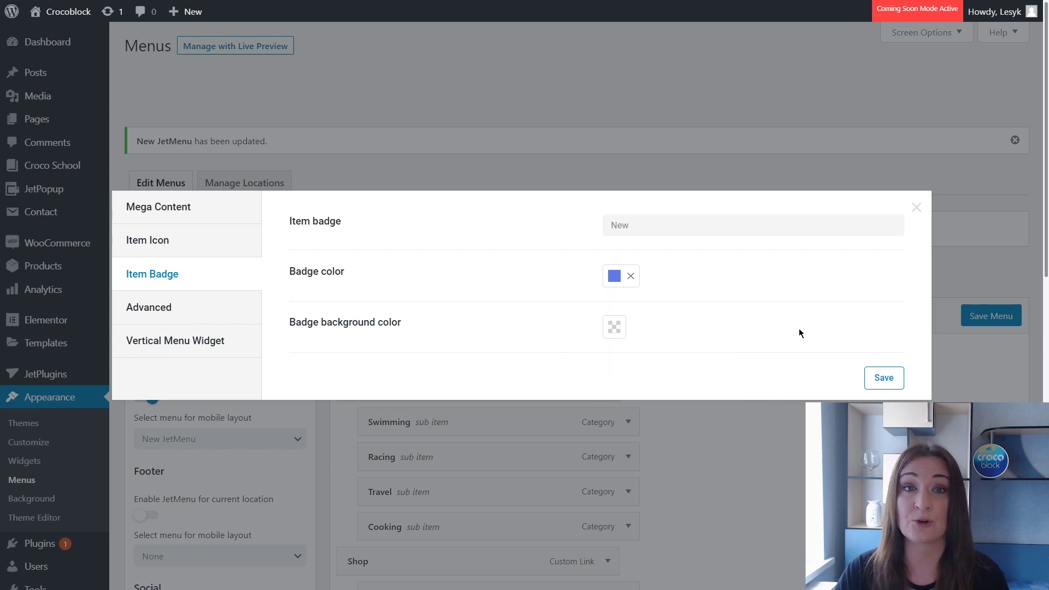
Set the badge background colour to white
click(615, 327)
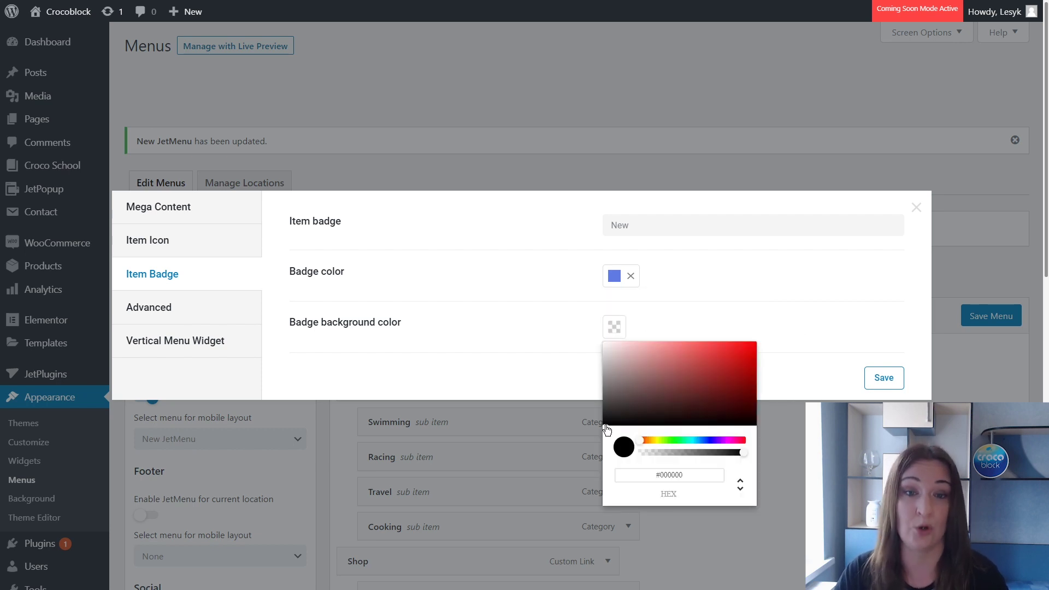
click(607, 395)
drag(607, 395, 599, 333)
click(598, 332)
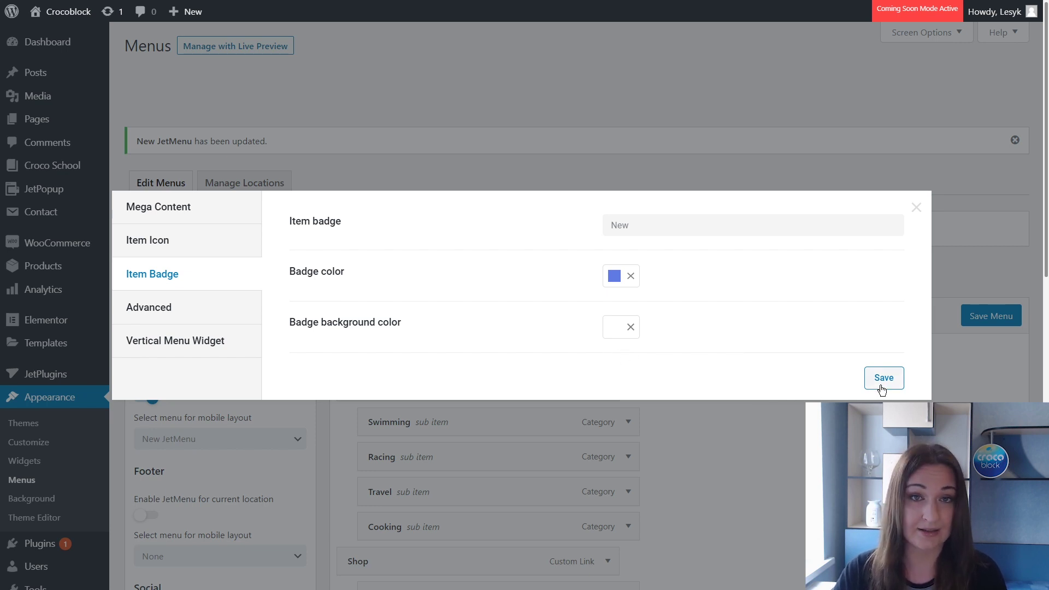
Open the Life Style item's mega menu content in Elementor and add a Heading widget
click(194, 217)
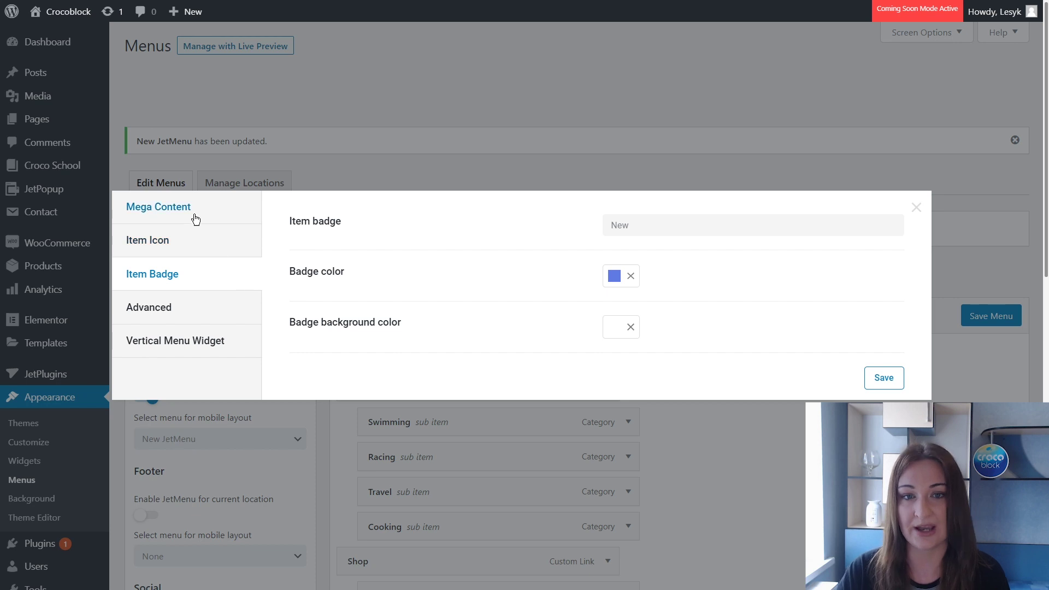
click(663, 248)
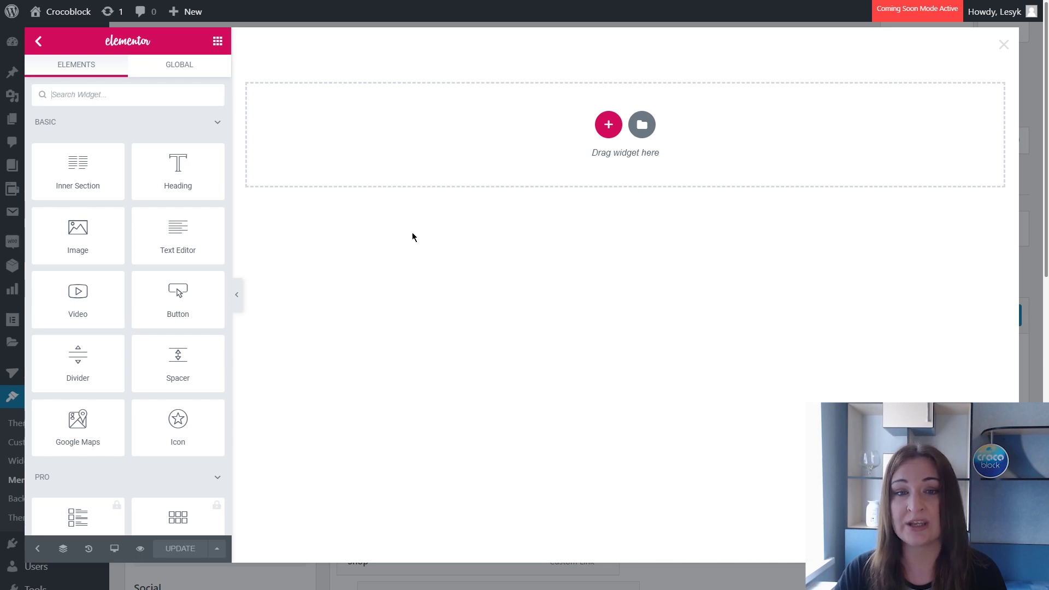
drag(178, 172, 343, 167)
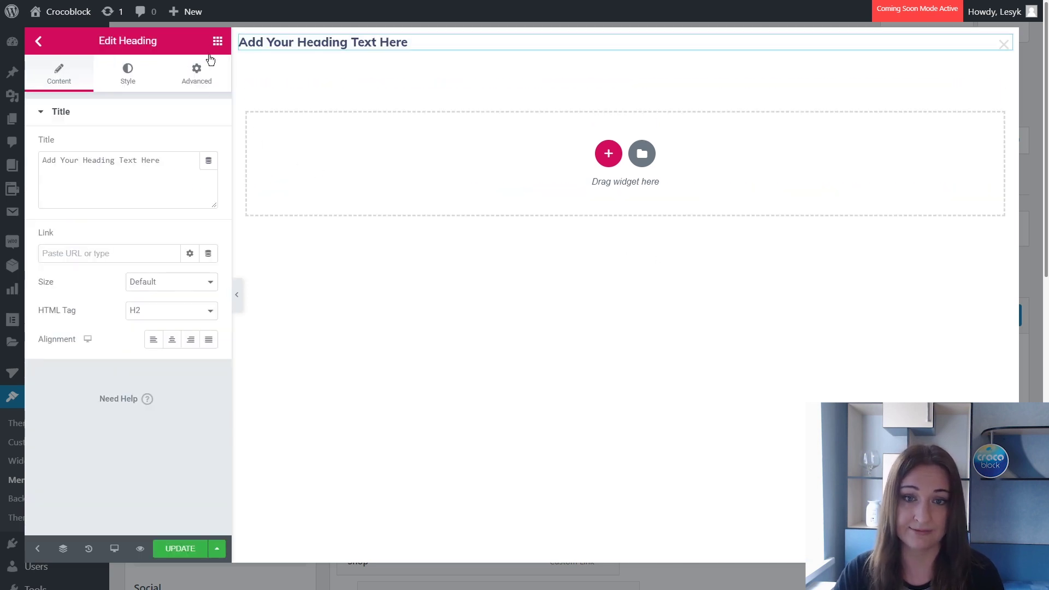
Add an Image widget below the heading showing the Laneige product photo
click(217, 41)
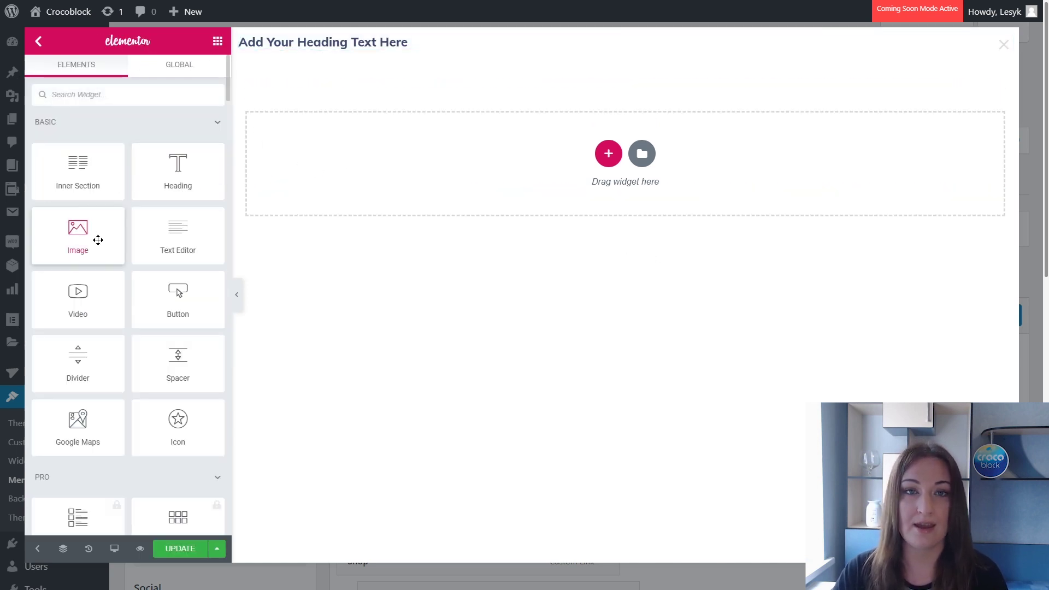
drag(96, 238, 323, 151)
click(164, 190)
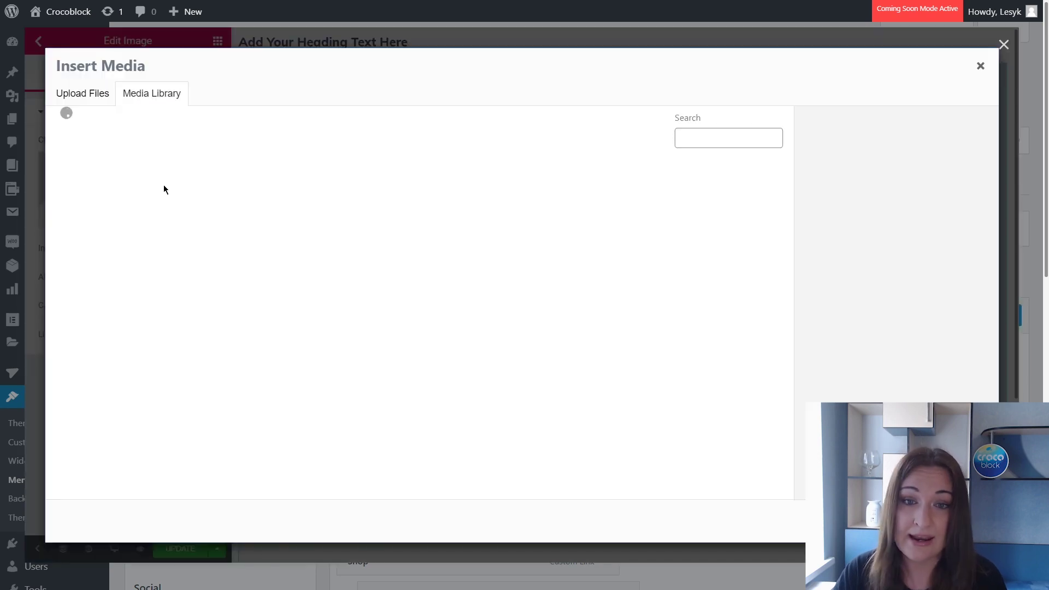
click(129, 198)
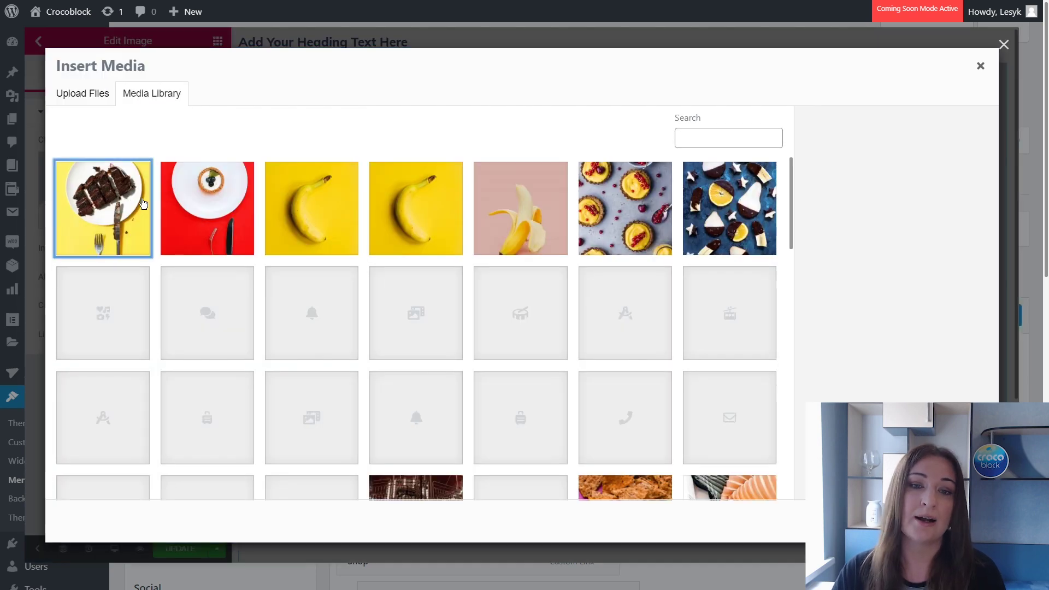
click(117, 215)
scroll(468, 312, down, 5)
click(711, 236)
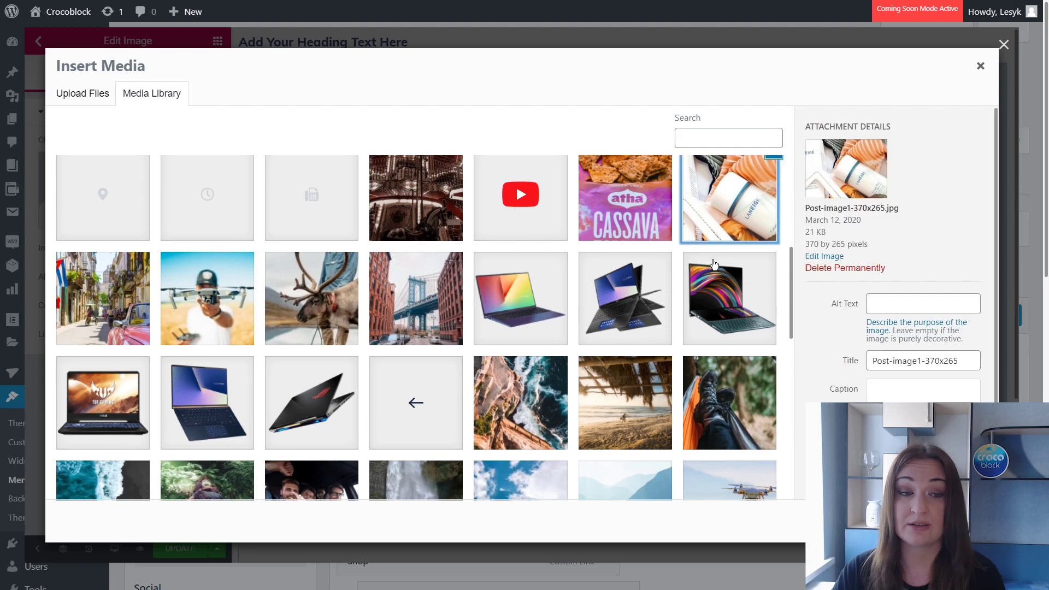
click(953, 521)
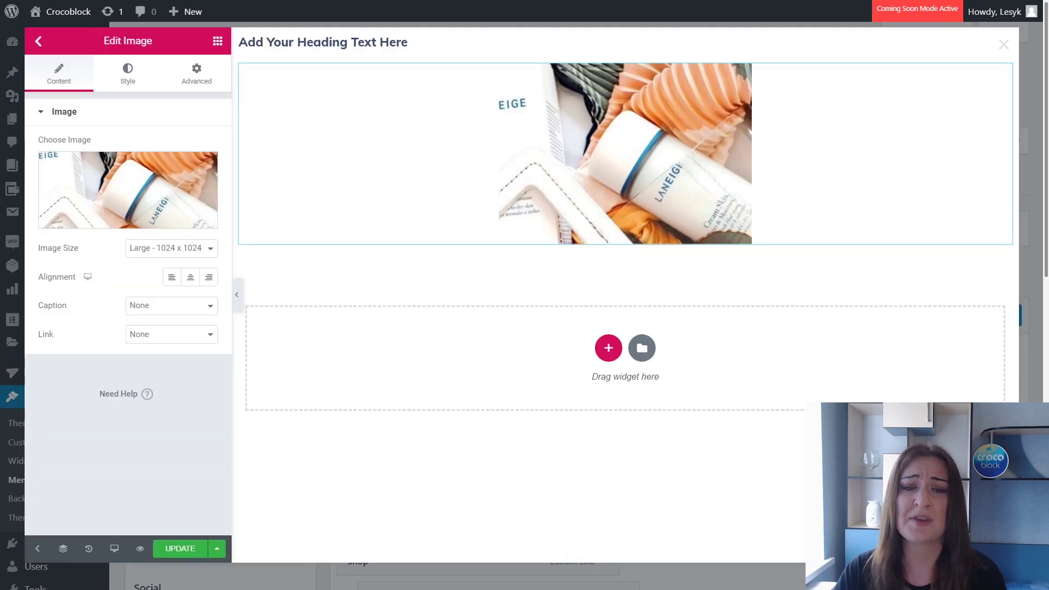
click(217, 42)
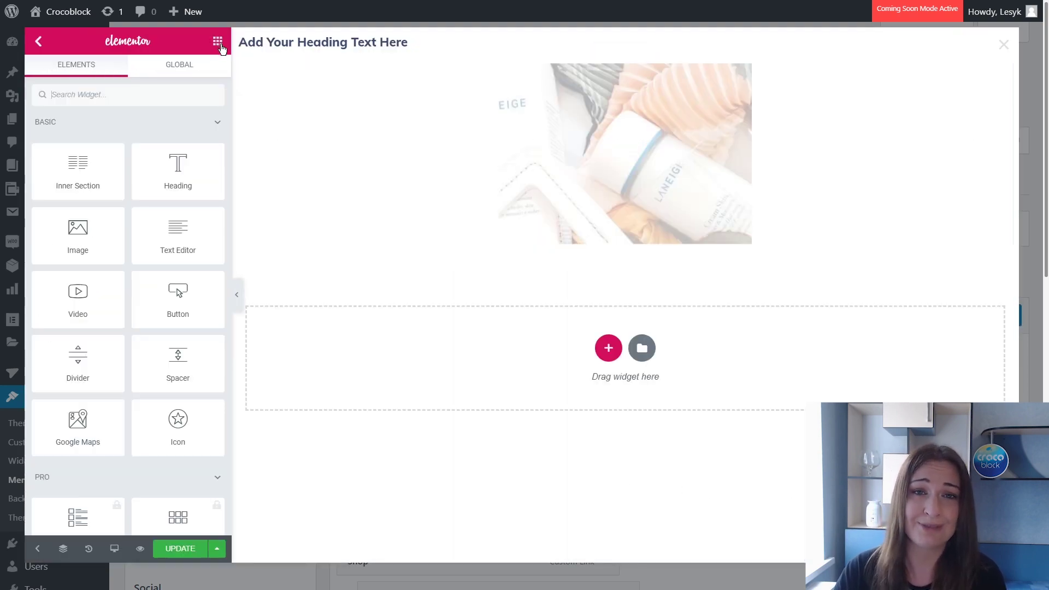
click(216, 121)
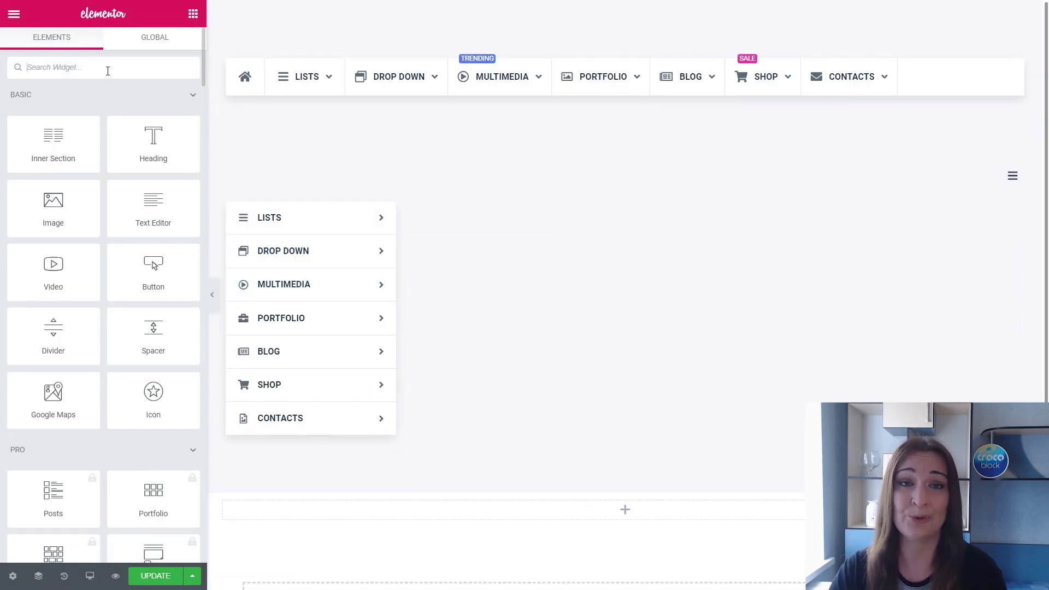
Search 'Ham' and drop the Hamburger Menu widget into the empty section below the vertical menu
text(H)
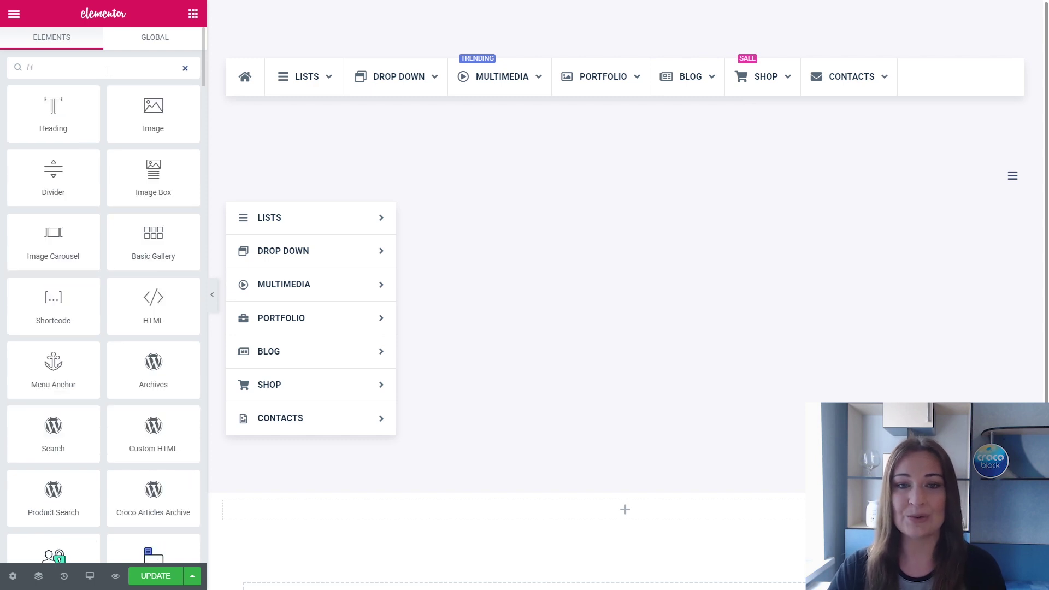
text(am)
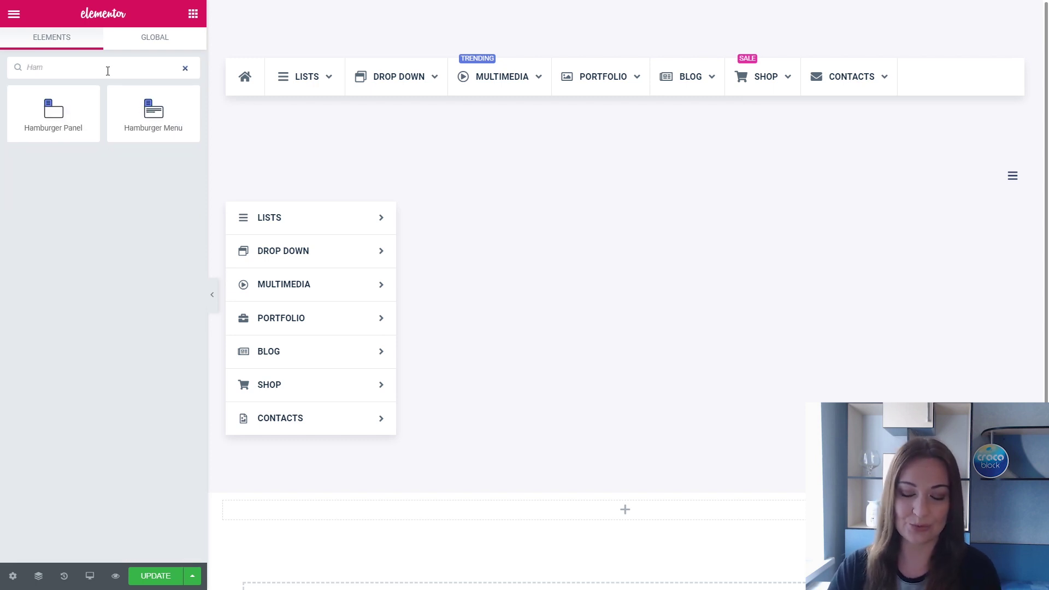
drag(153, 110, 357, 511)
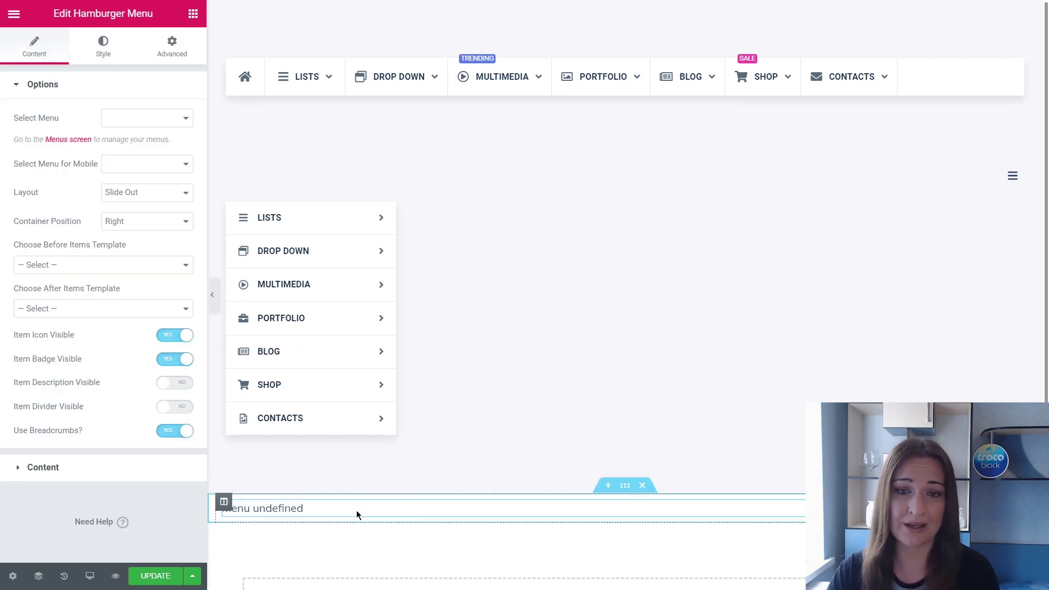
Set both Select Menu and Select Menu for Mobile to New JetMenu, then close the preview
click(182, 121)
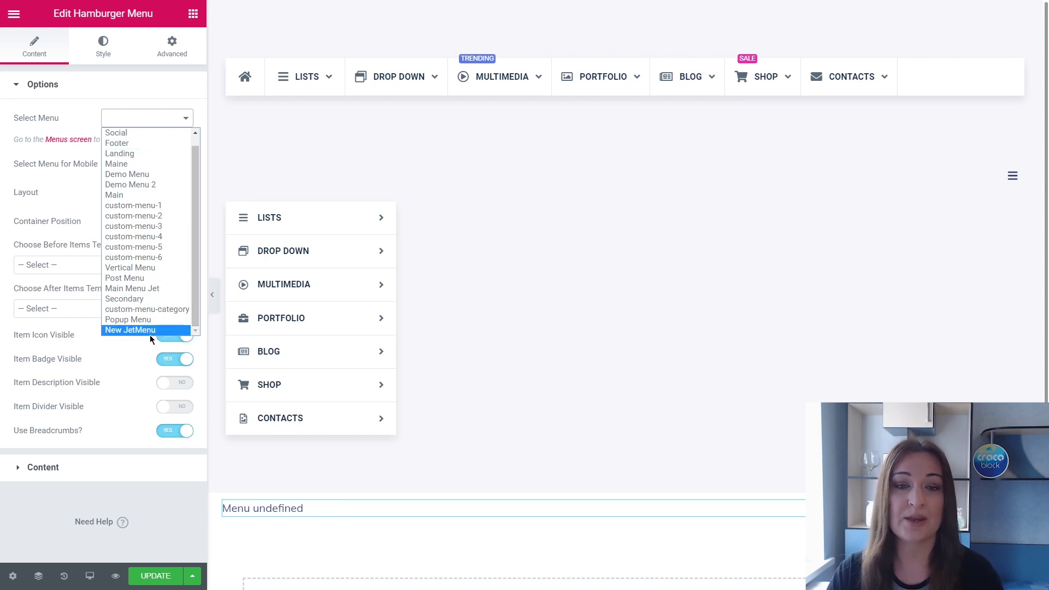
click(149, 334)
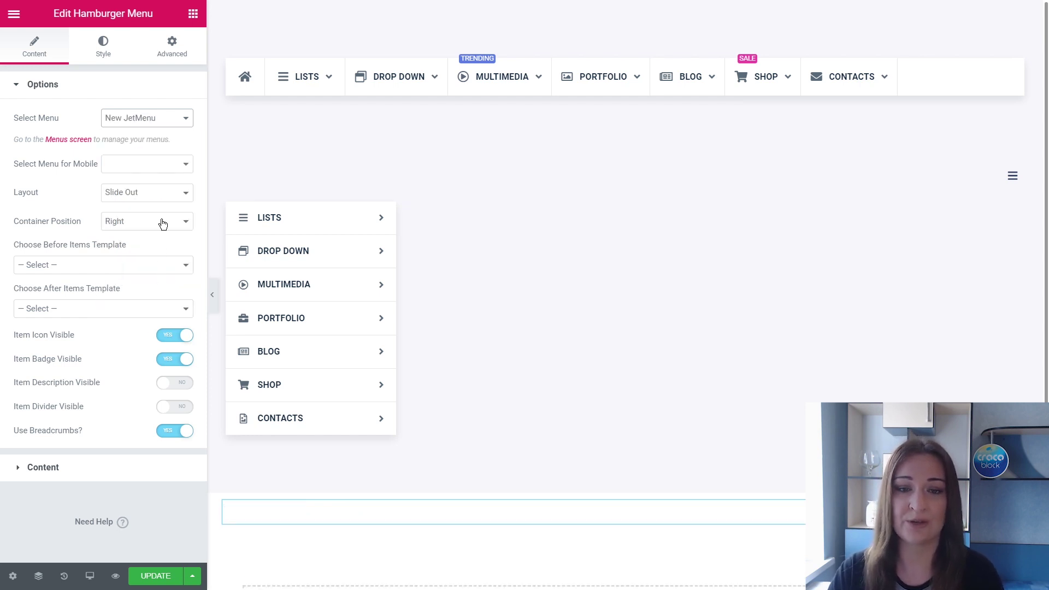
click(183, 165)
scroll(193, 232, down, 1)
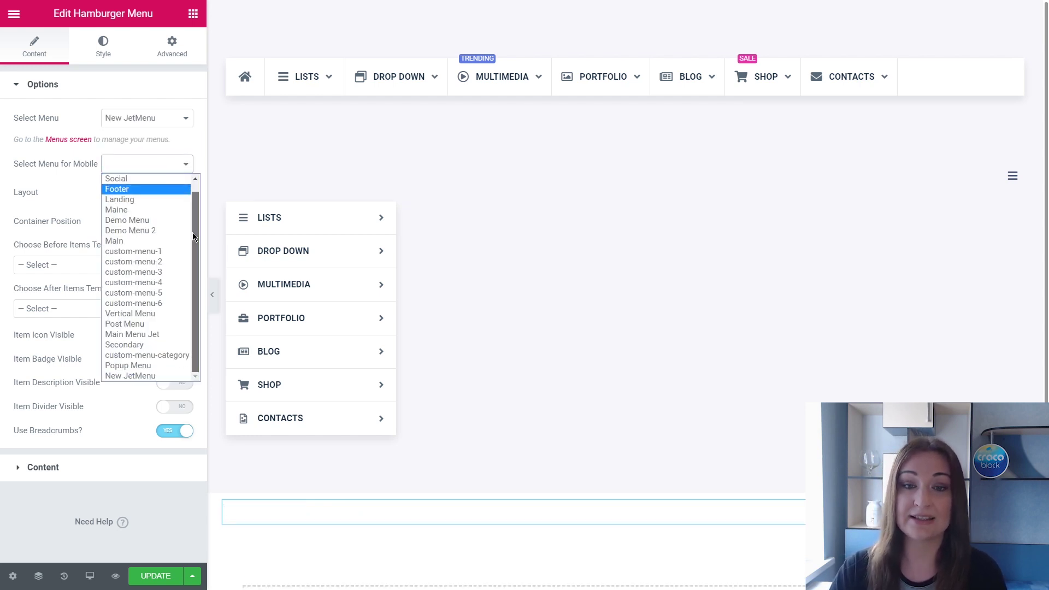
click(140, 375)
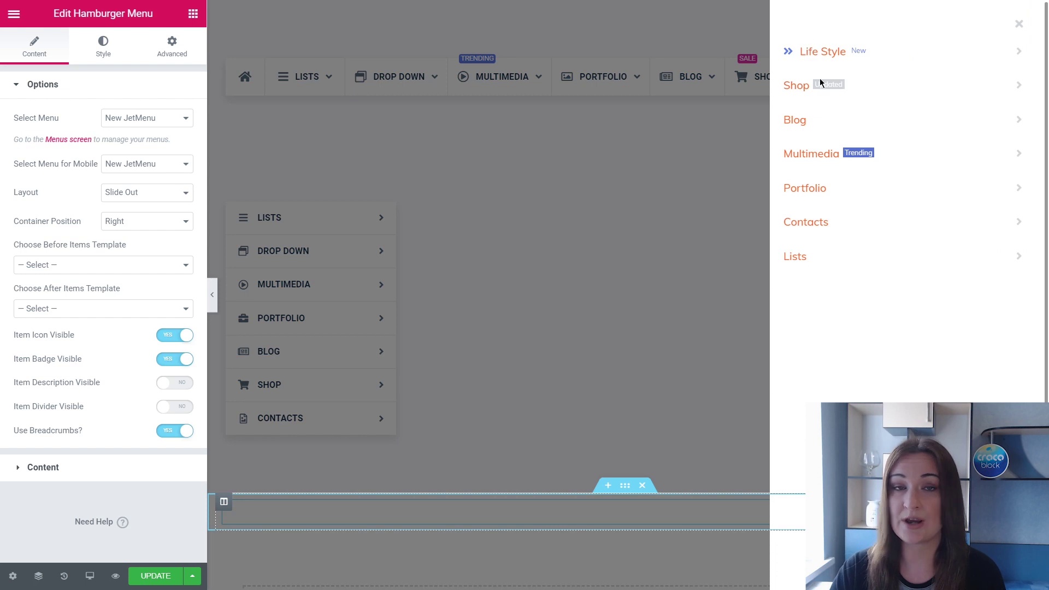
click(685, 512)
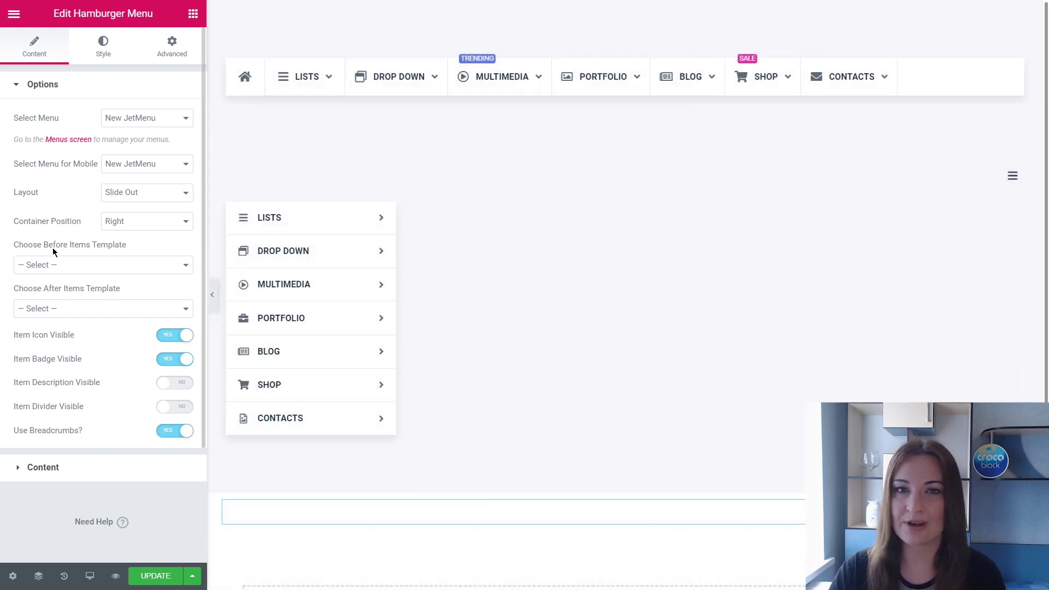
Set Before Items Template to JetMenu Header and After Items Template to JetMenu Footer
click(182, 267)
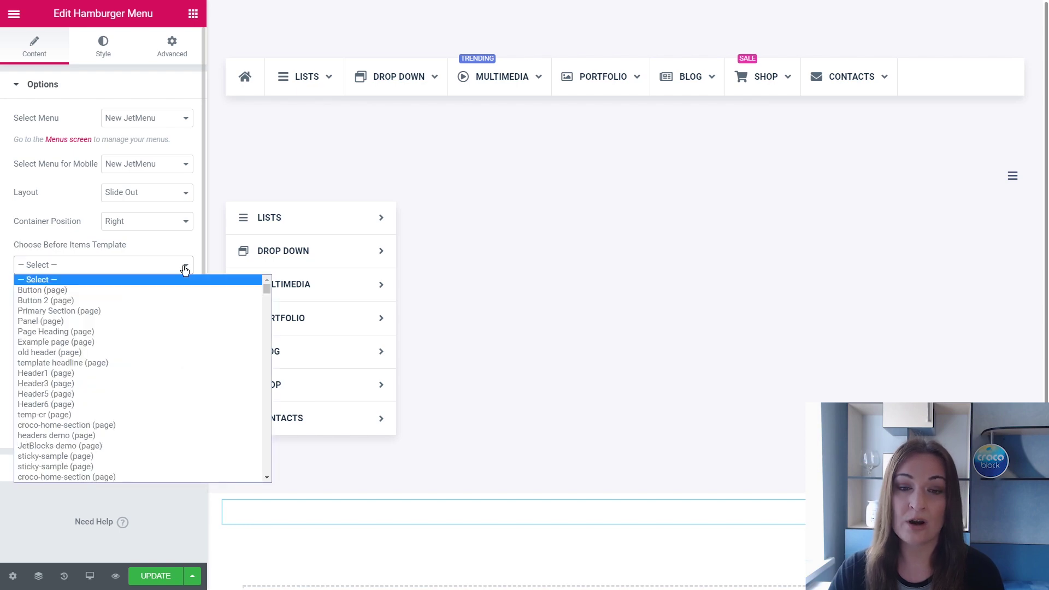
drag(267, 292, 267, 470)
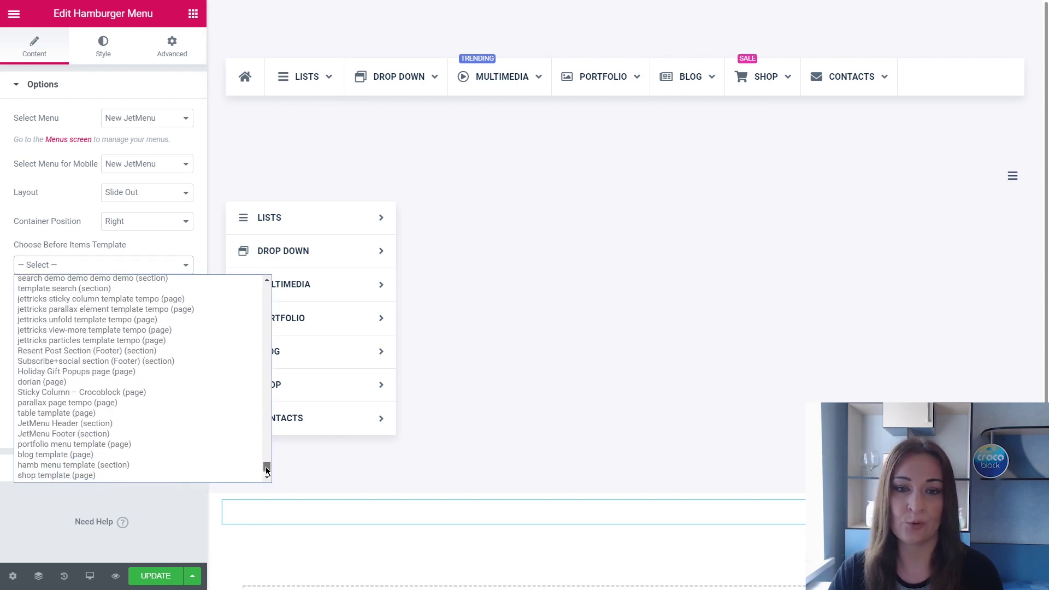
click(132, 424)
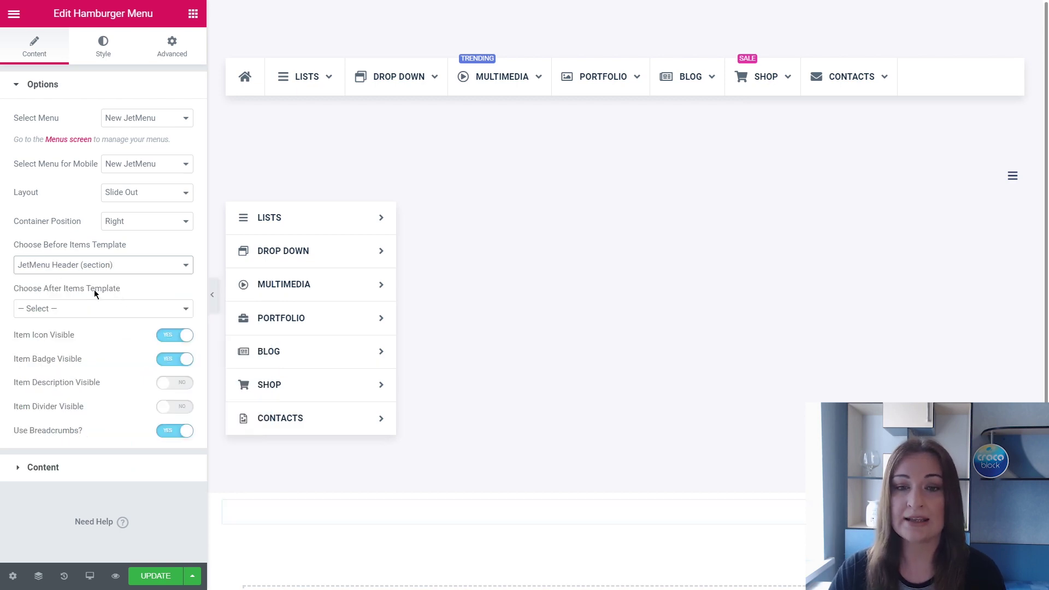
click(189, 313)
drag(267, 334, 264, 515)
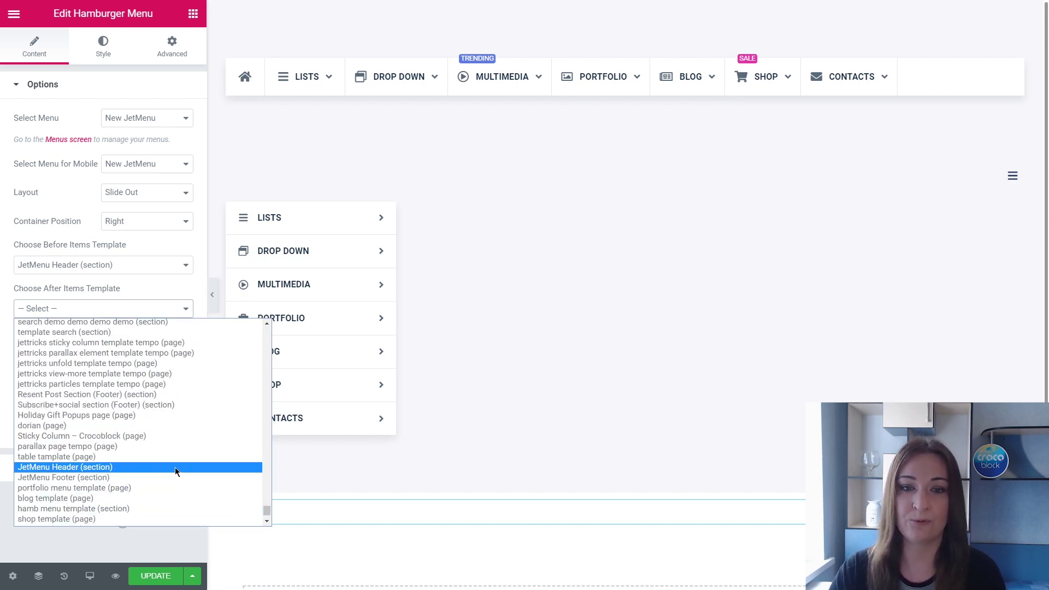
click(179, 479)
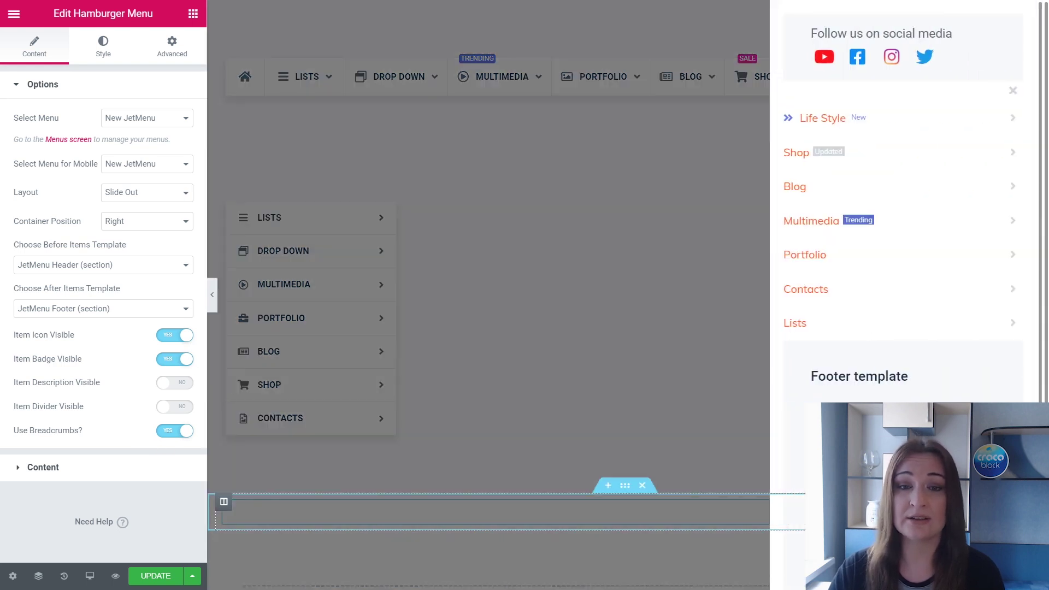
click(724, 518)
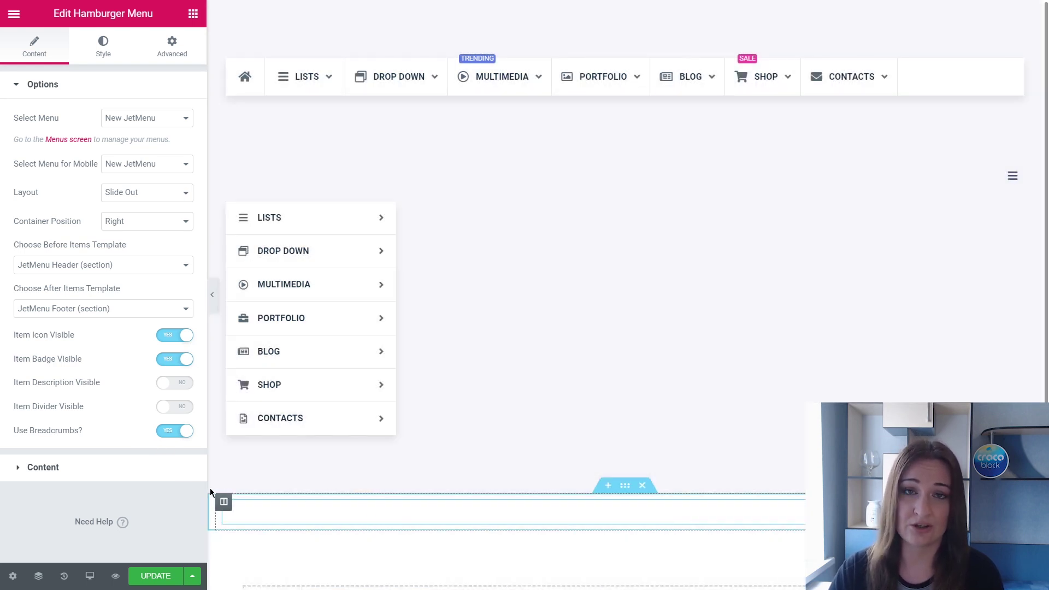
Set Container Position to Left and preview the Shop submenu in the panel
click(181, 222)
click(156, 245)
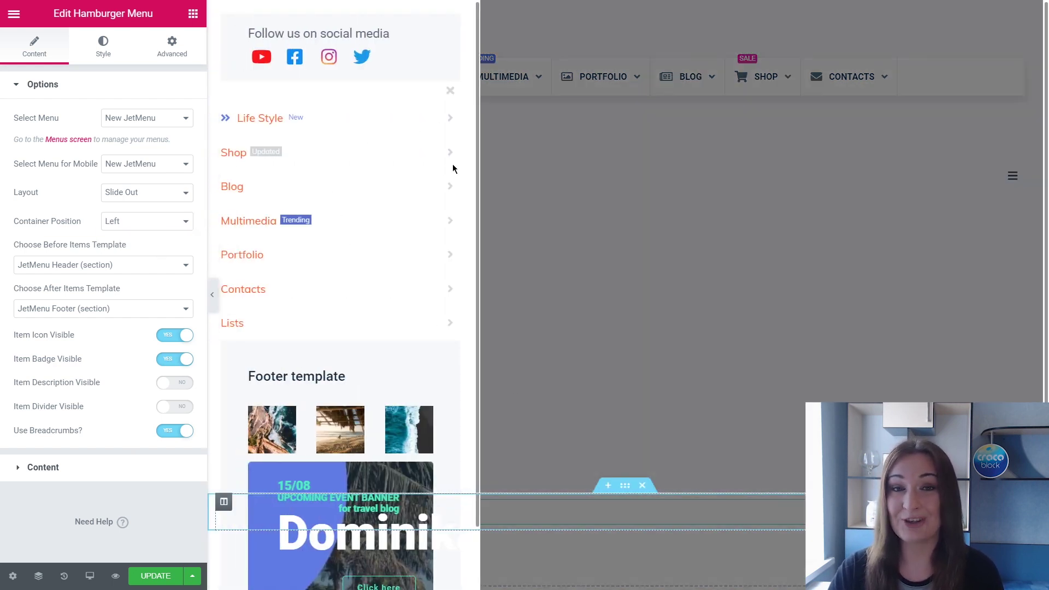
click(452, 153)
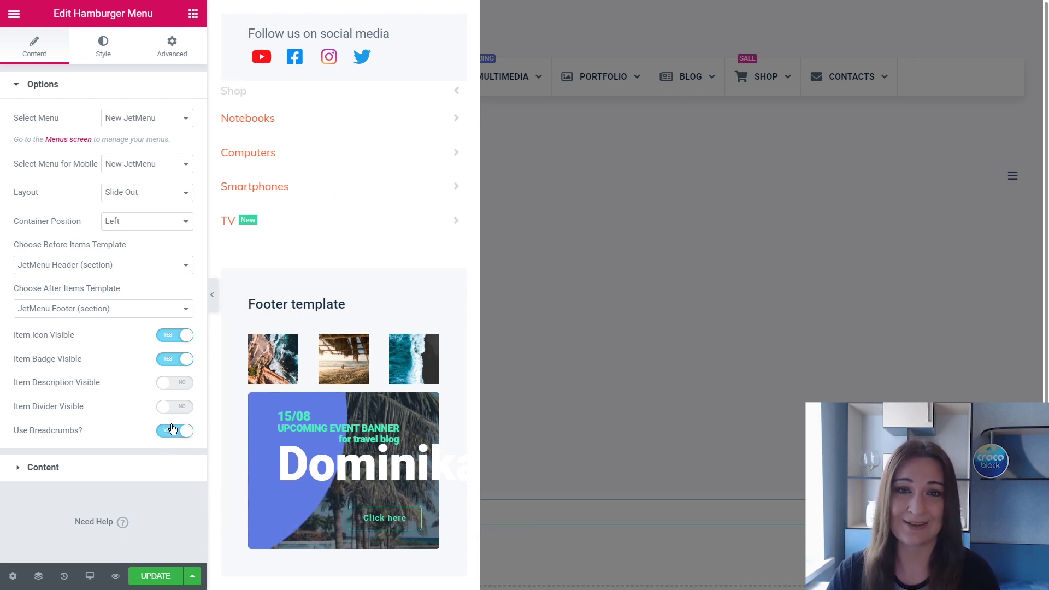
click(496, 414)
Replace the closed-state toggle icon with the solid Circle icon, found by searching 'Circ'
click(178, 468)
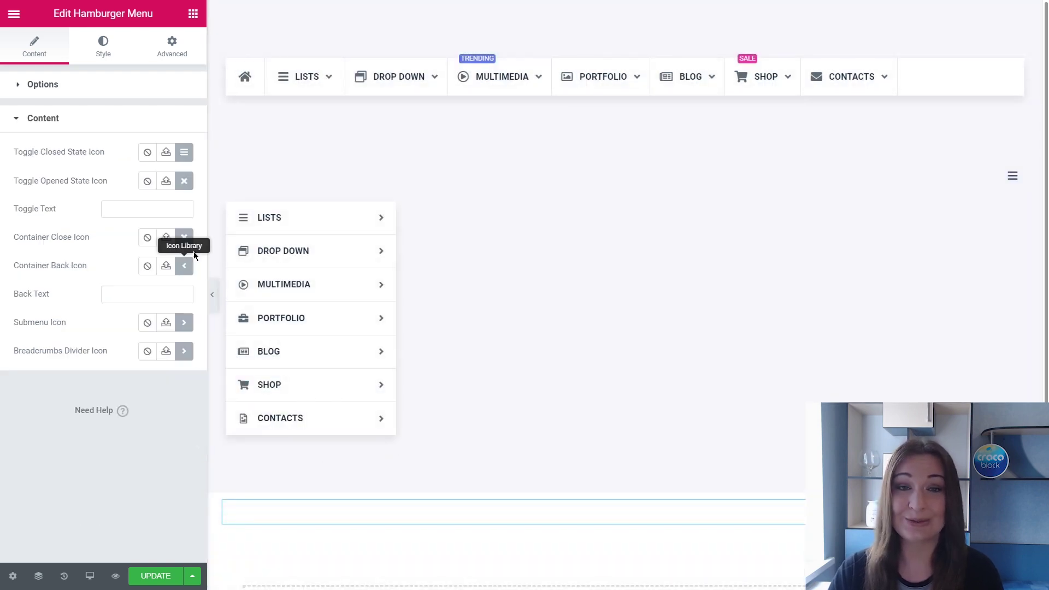
click(185, 152)
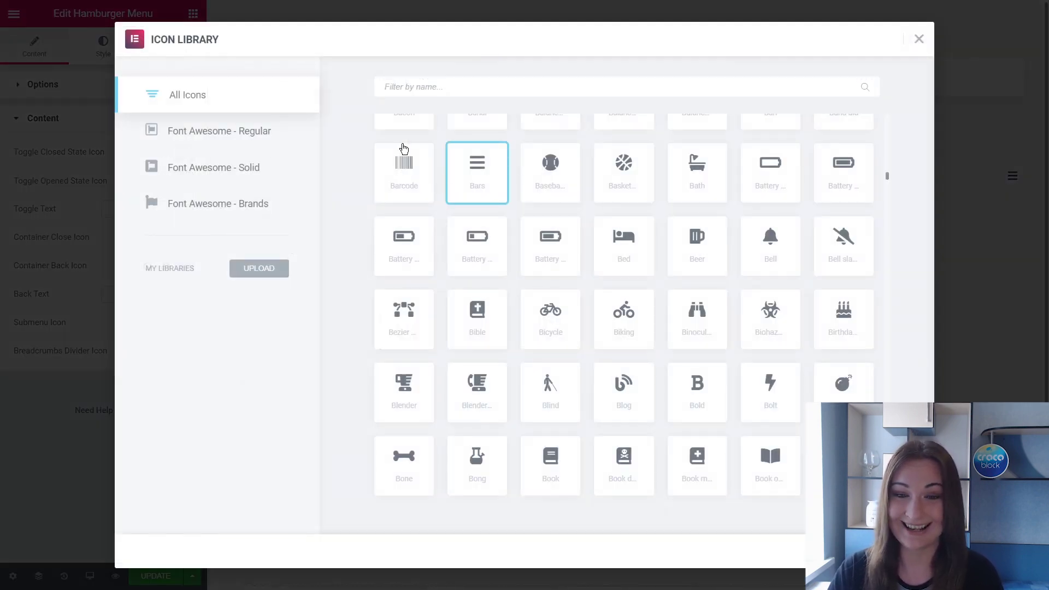
click(434, 88)
text(Circ)
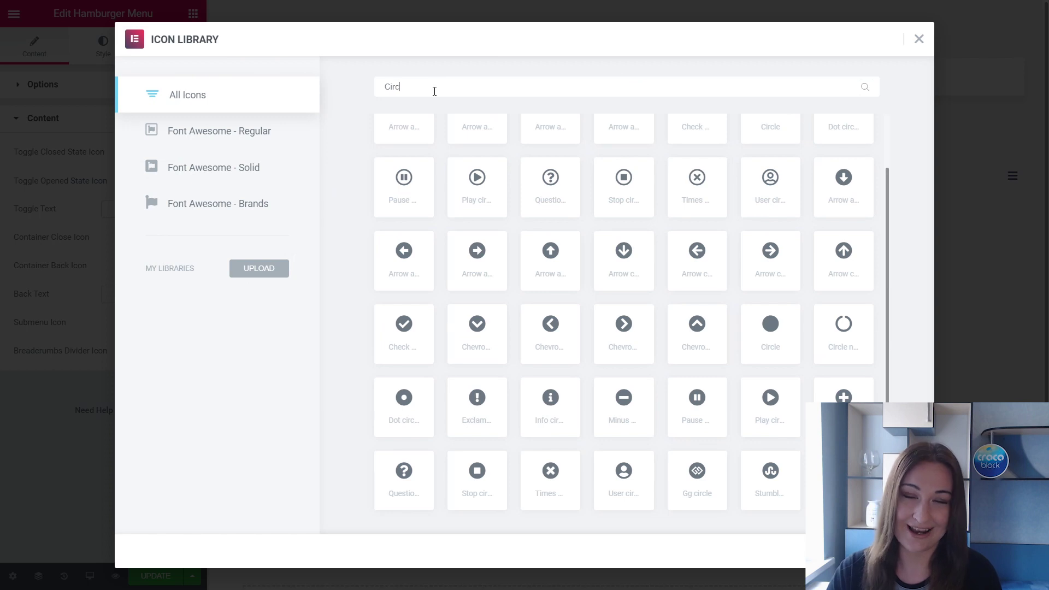
click(773, 325)
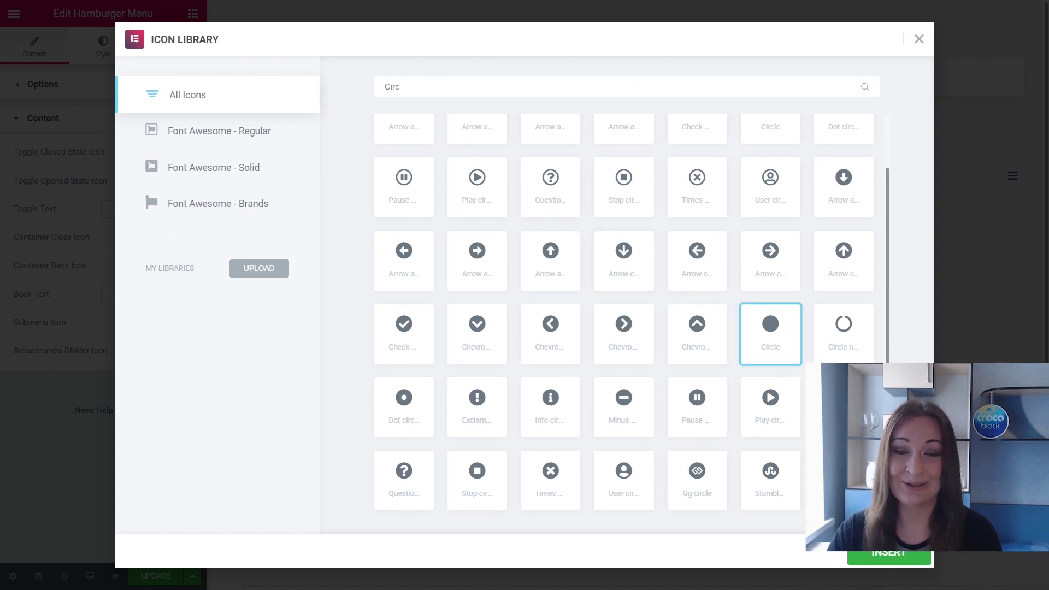
click(887, 552)
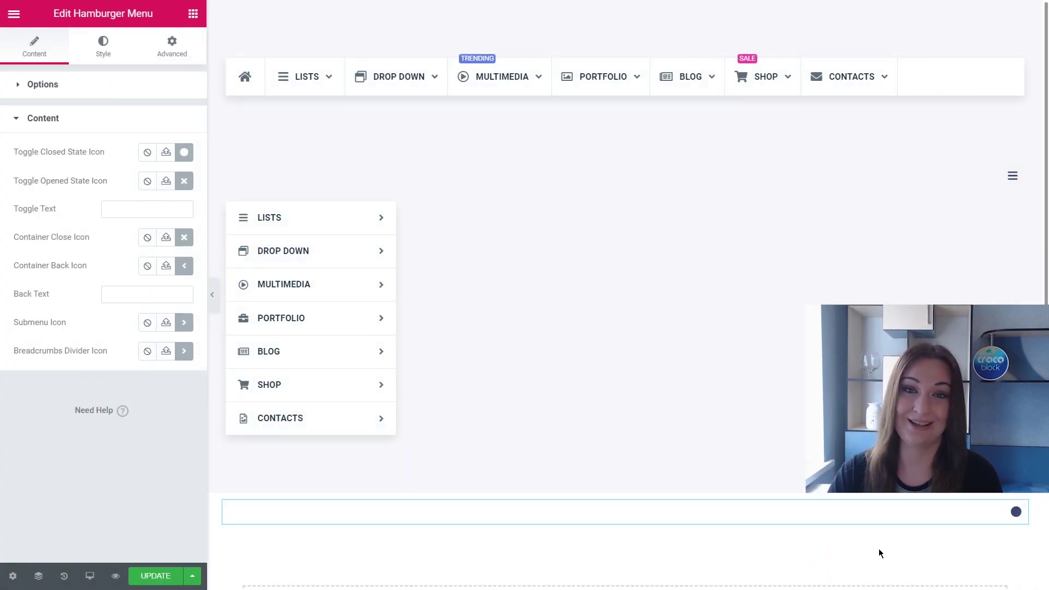
Set the toggle text to 'Here is the Hamburger Menu Widget' and preview the menu
click(116, 209)
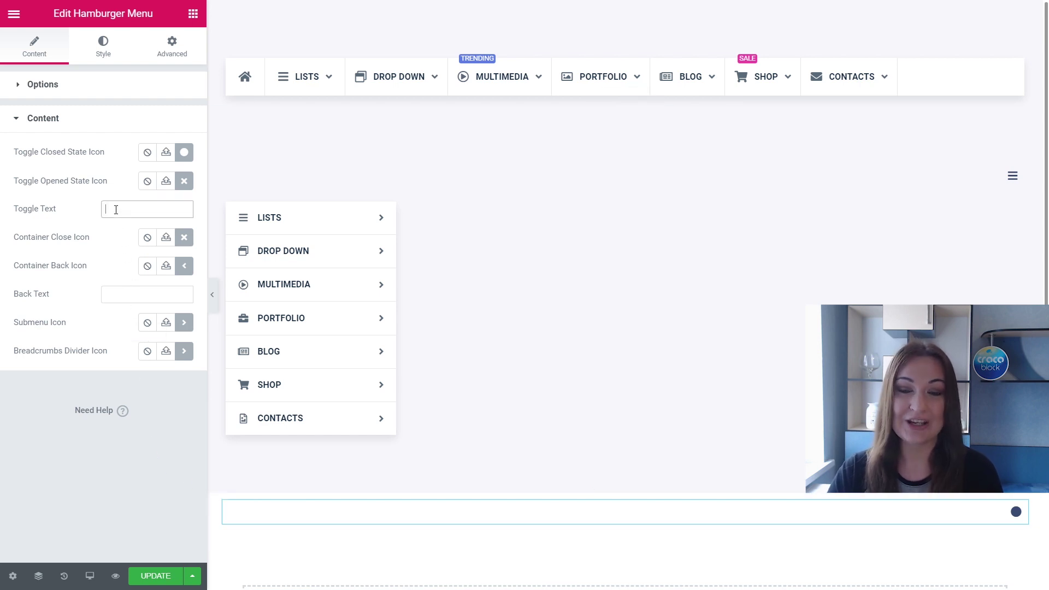
text(He)
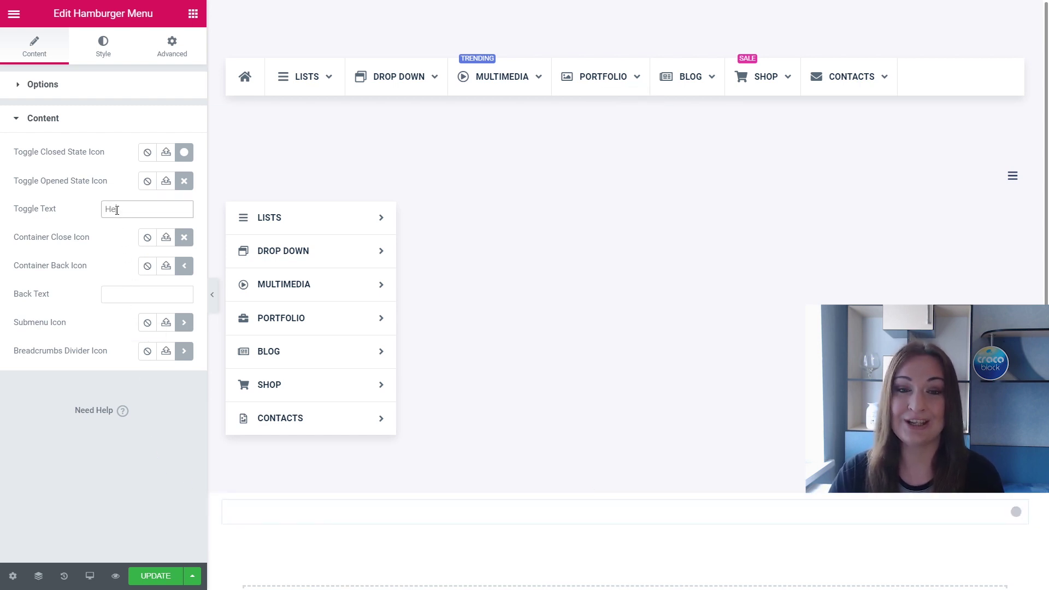
text(re is the)
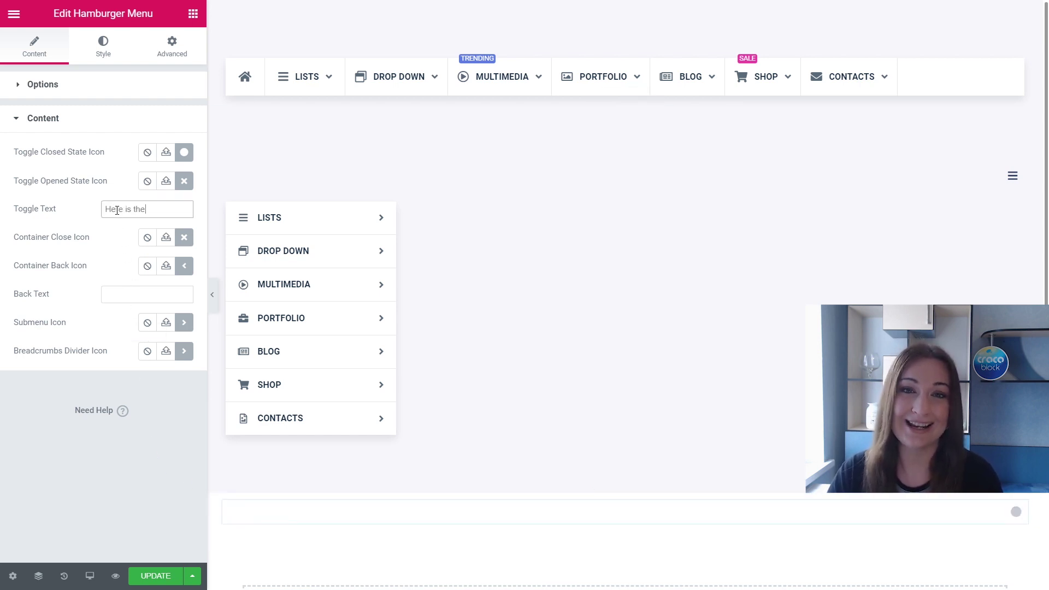
text( Hamburge)
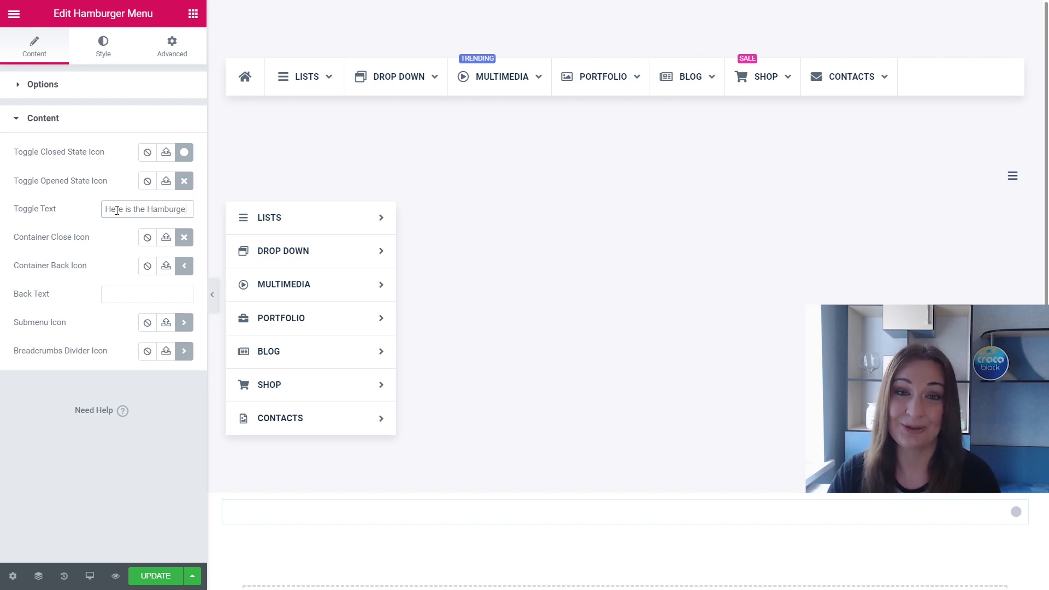
text(r Menu Widget)
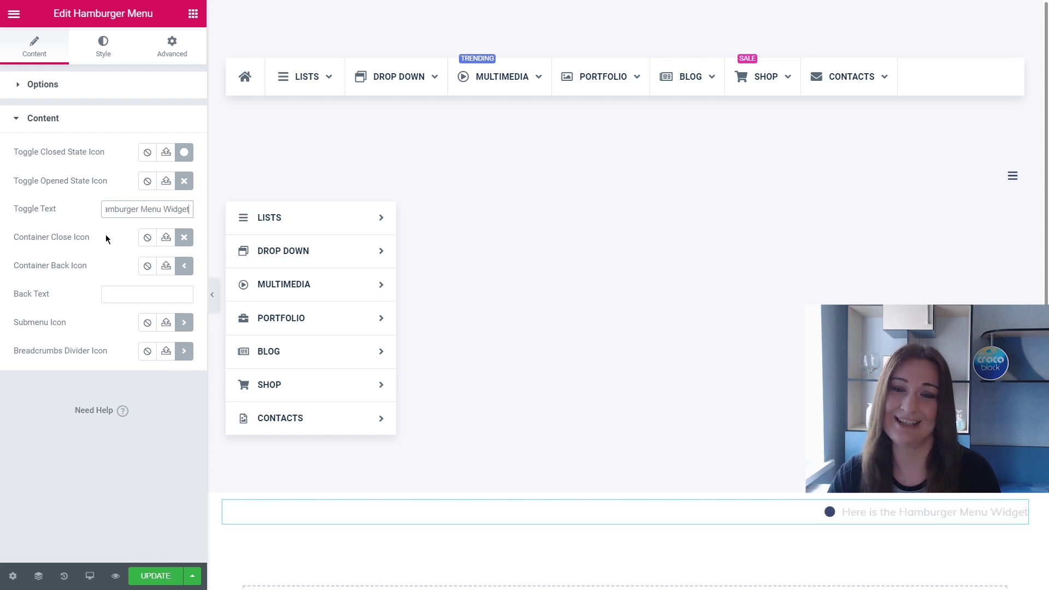
click(83, 89)
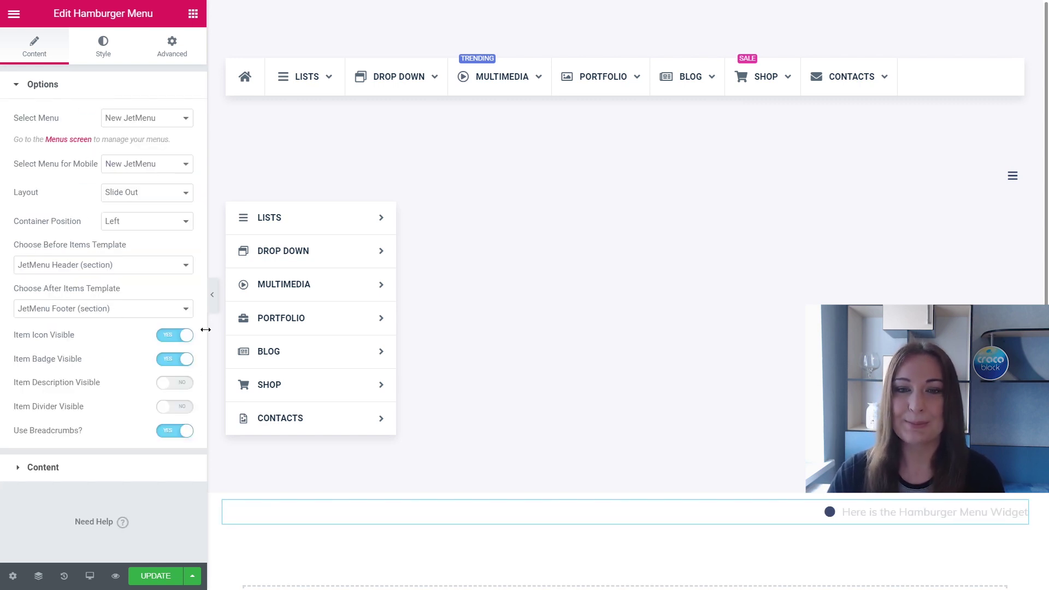
click(880, 518)
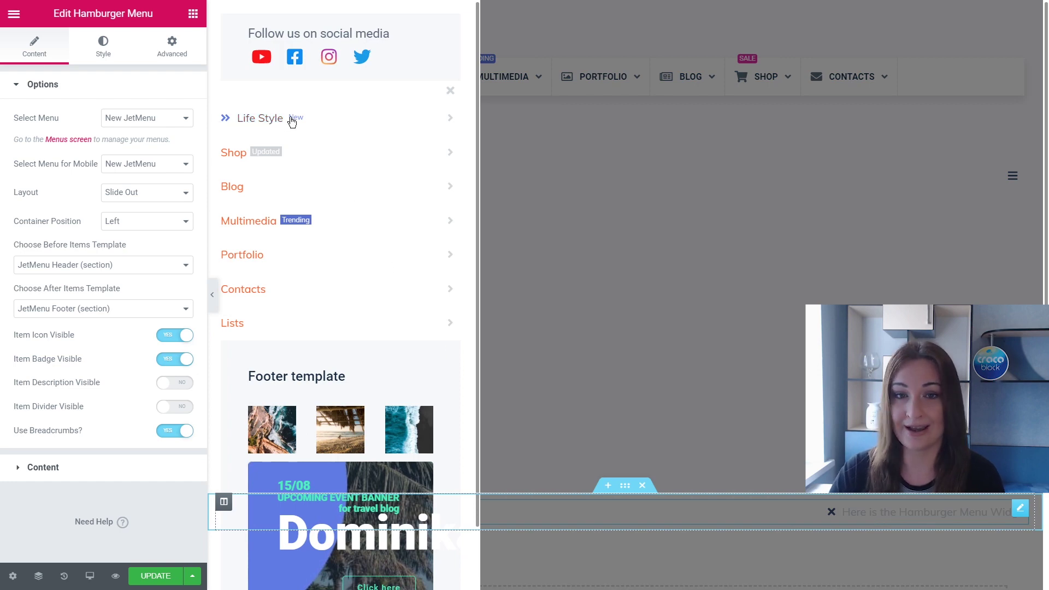
click(542, 384)
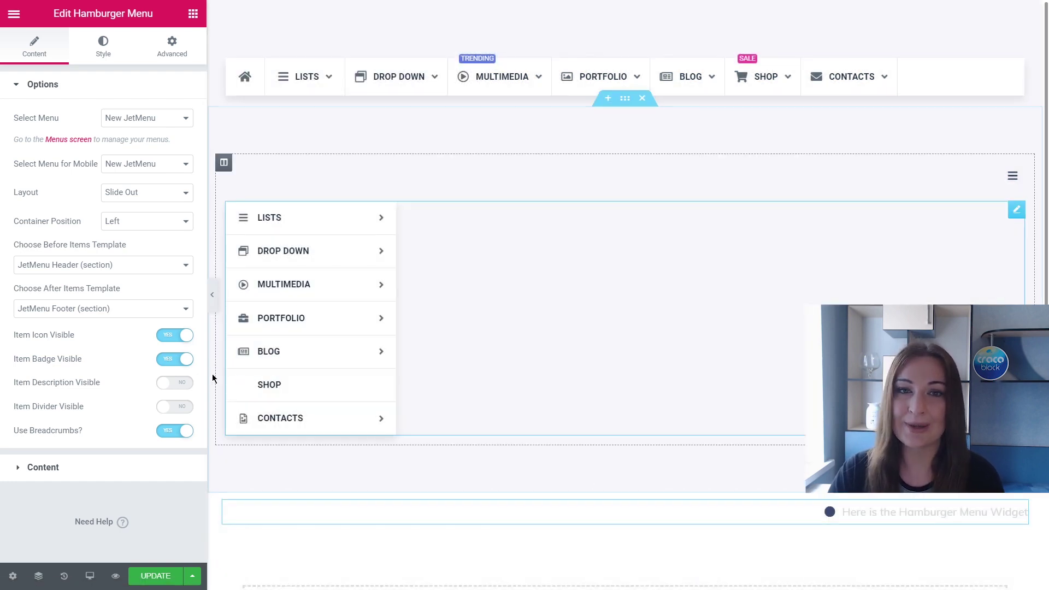
Turn Item Badge Visible off, check the menu preview, then turn badges back on
click(180, 361)
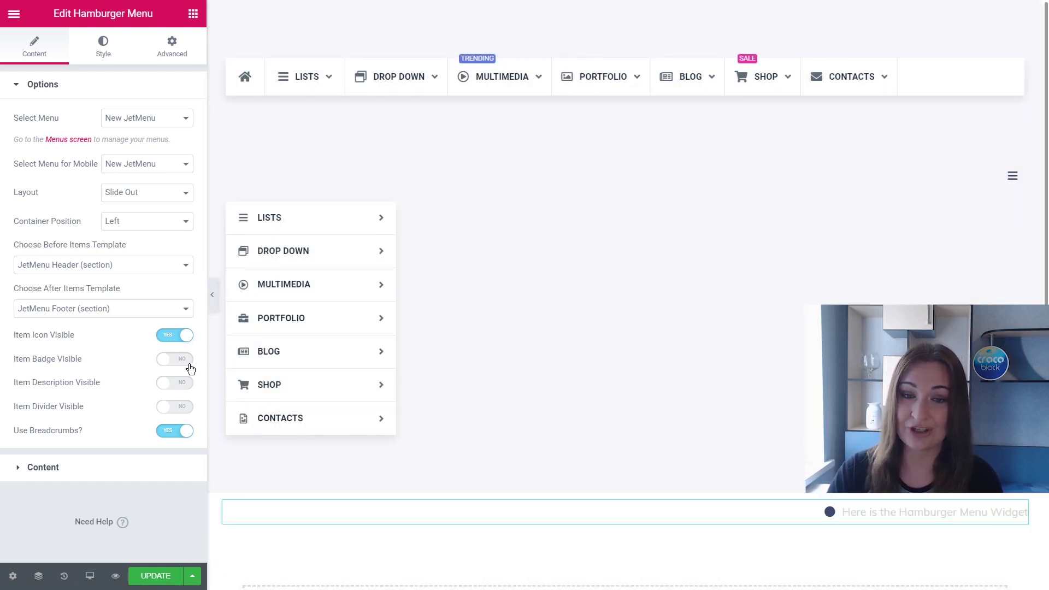
click(830, 512)
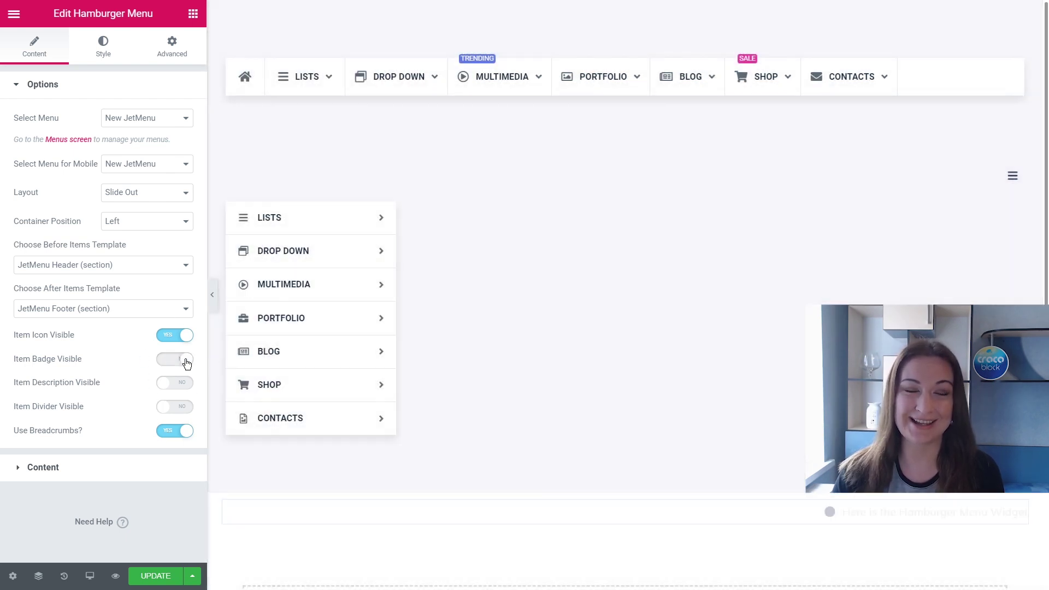
click(180, 359)
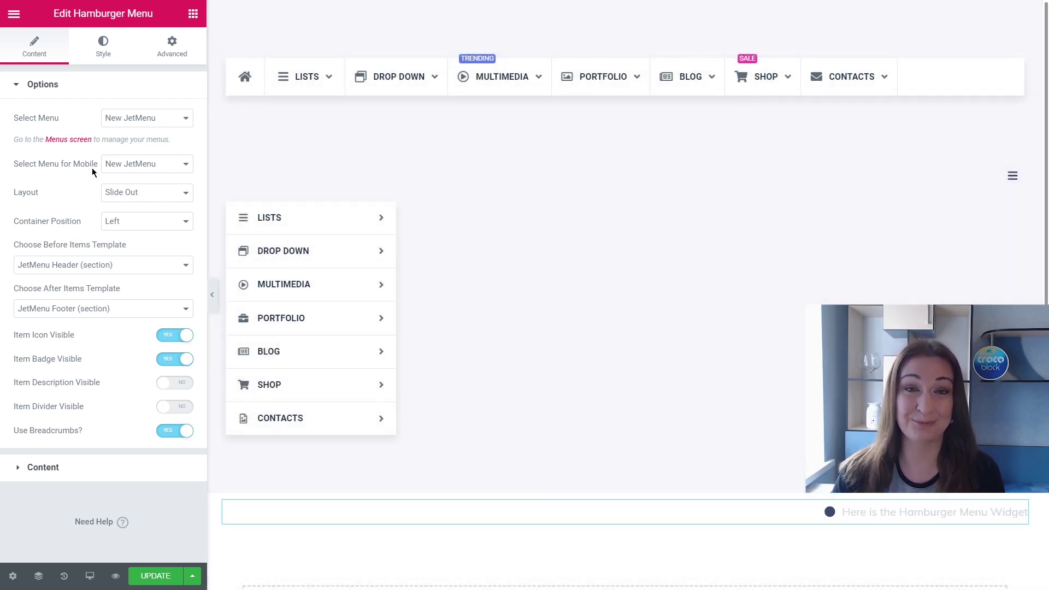
In Style > Toggle, color the toggle icon blue #617BE5 and set its size to 23
click(103, 49)
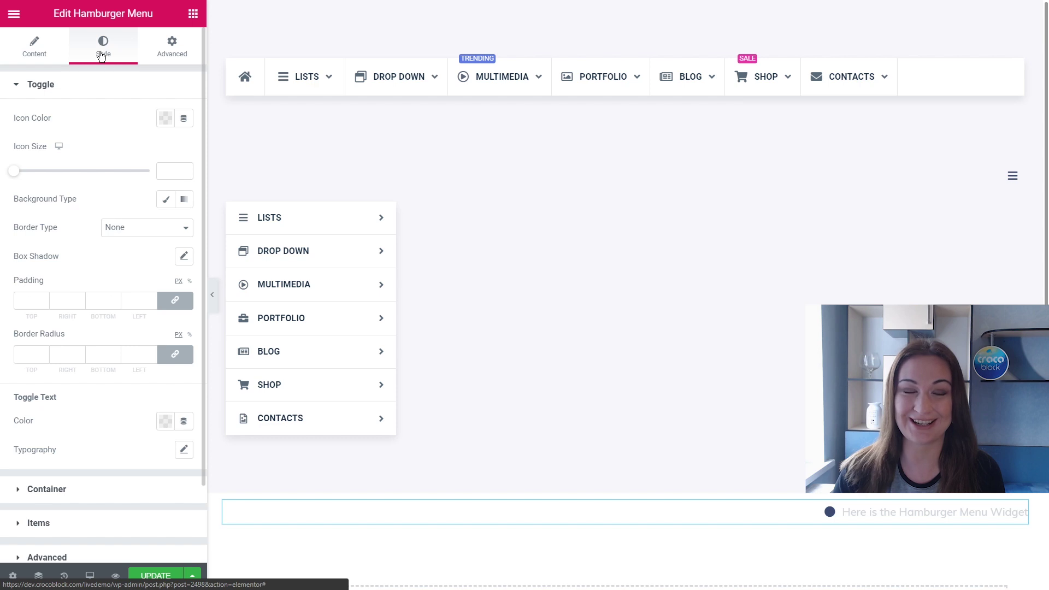
click(19, 86)
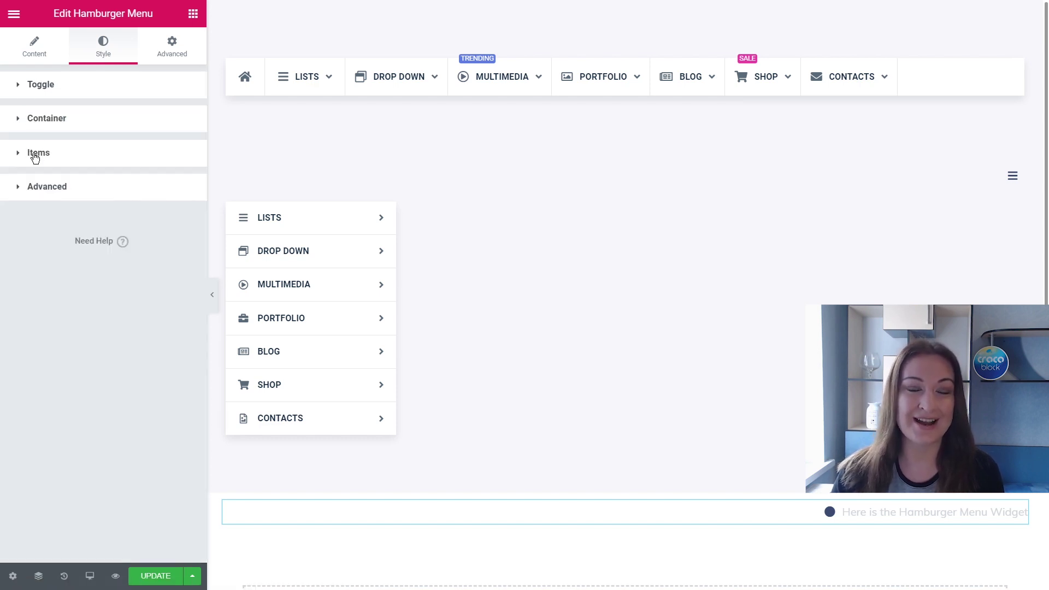
click(20, 88)
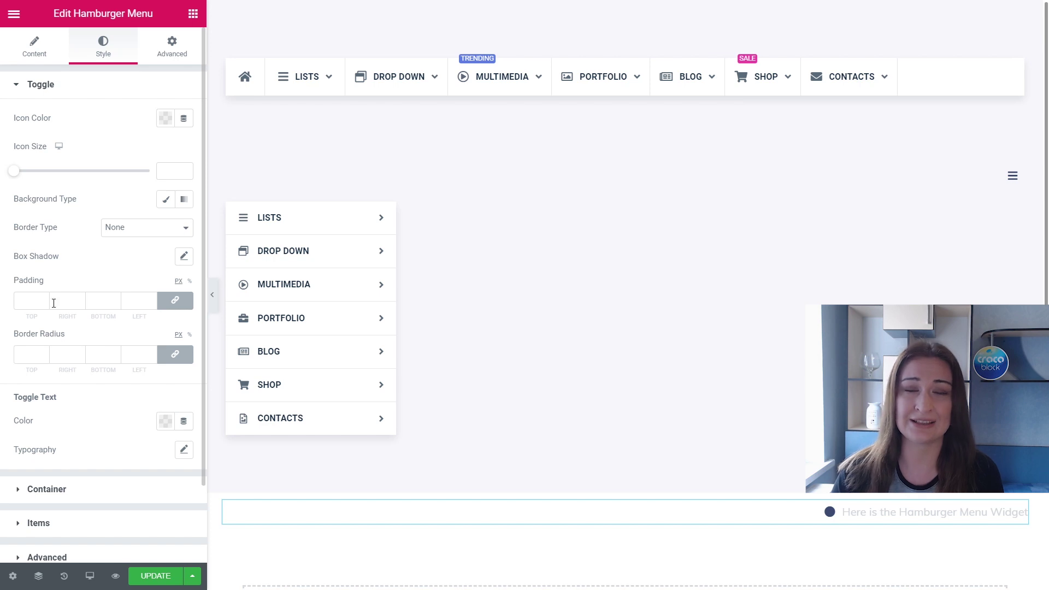
click(162, 121)
click(137, 151)
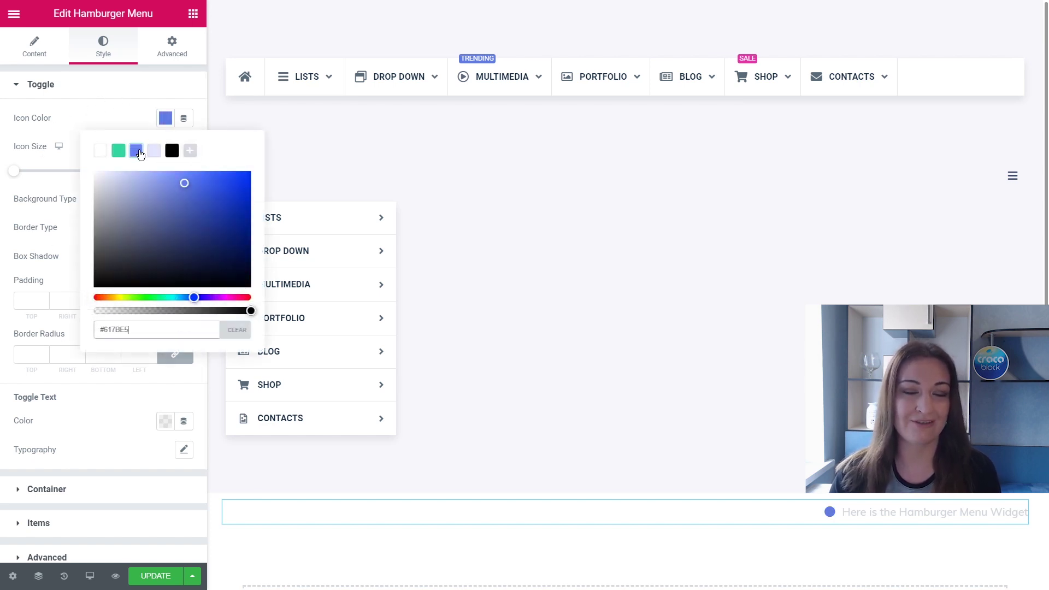
click(137, 121)
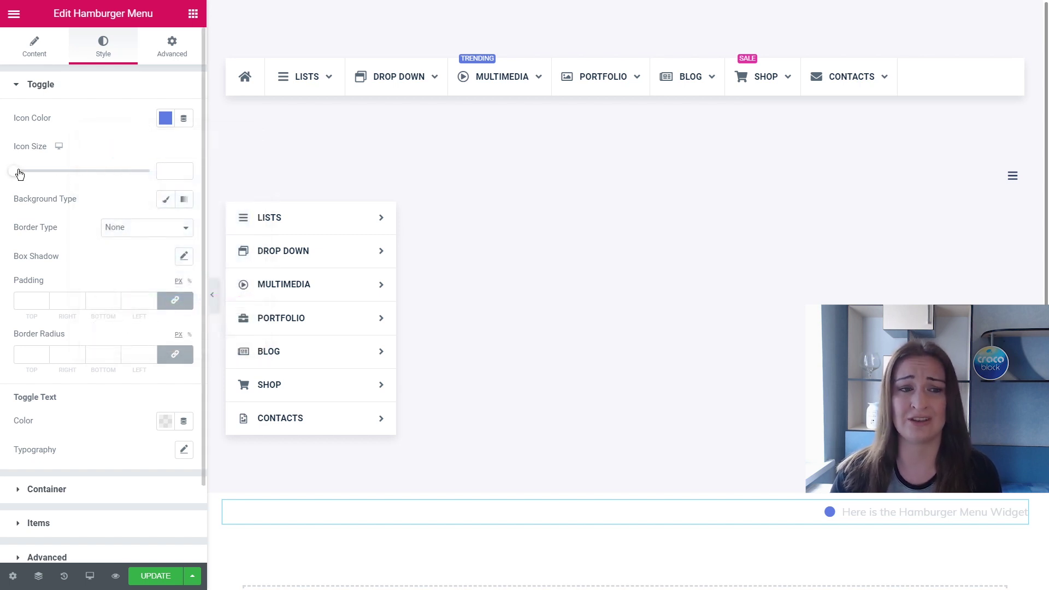
drag(19, 174, 40, 177)
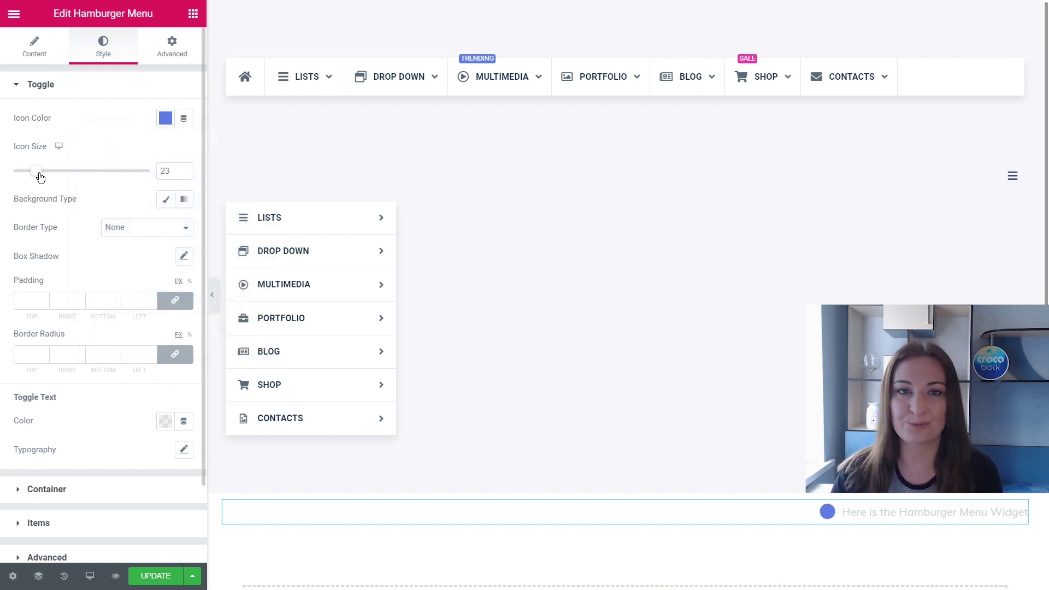
click(22, 84)
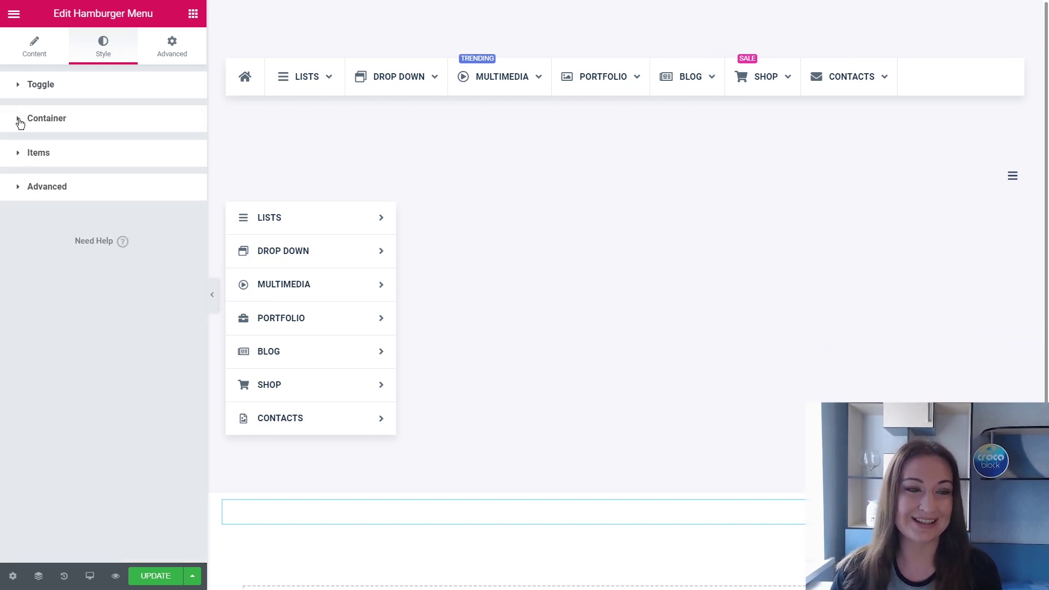
In Style > Container, drag the Container Width slider to 430
click(20, 120)
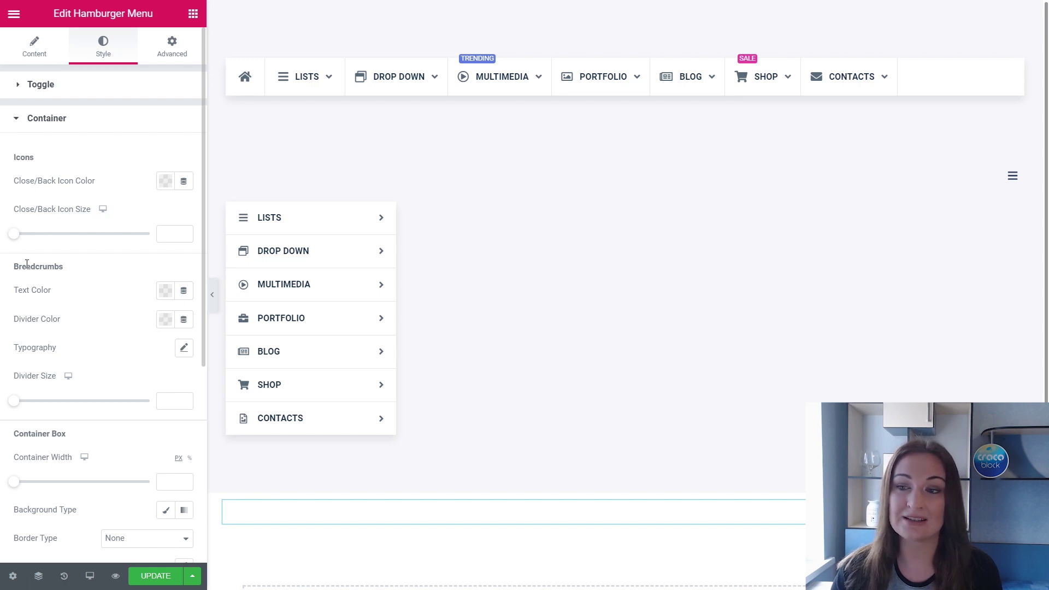
scroll(53, 430, down, 5)
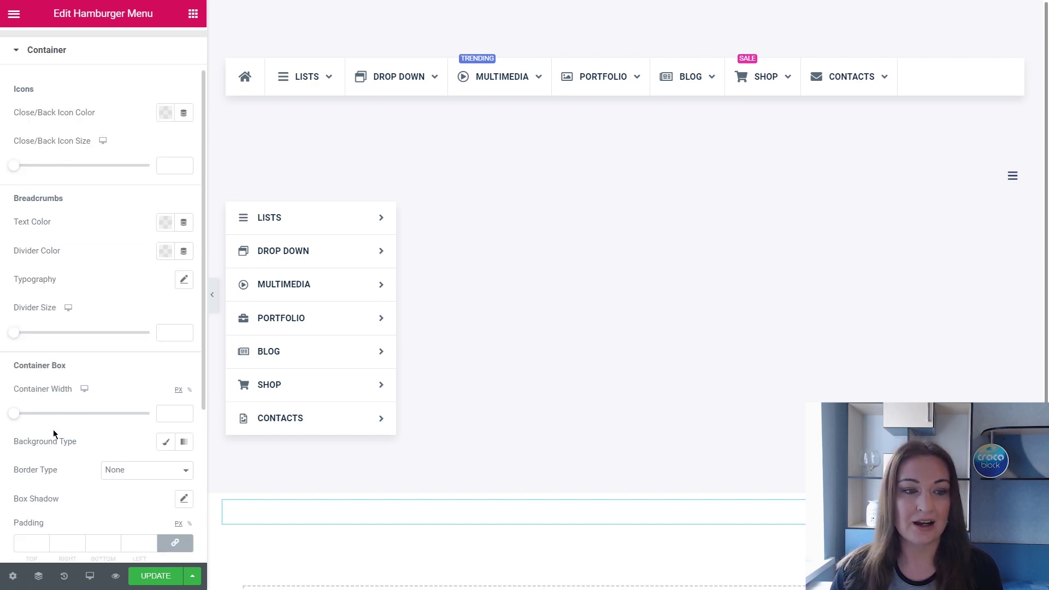
scroll(55, 432, up, 5)
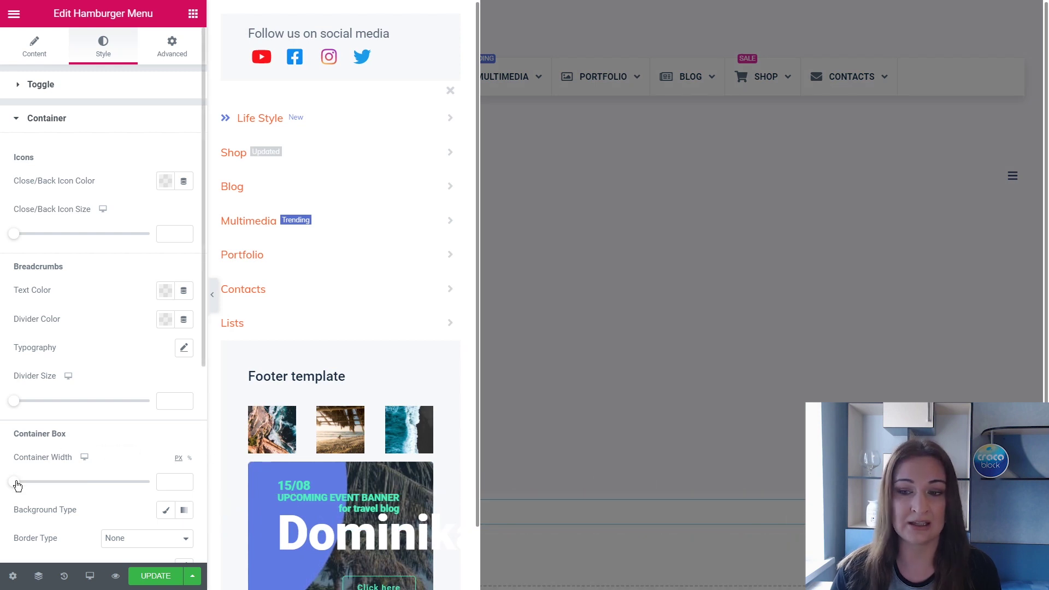
drag(16, 485, 75, 485)
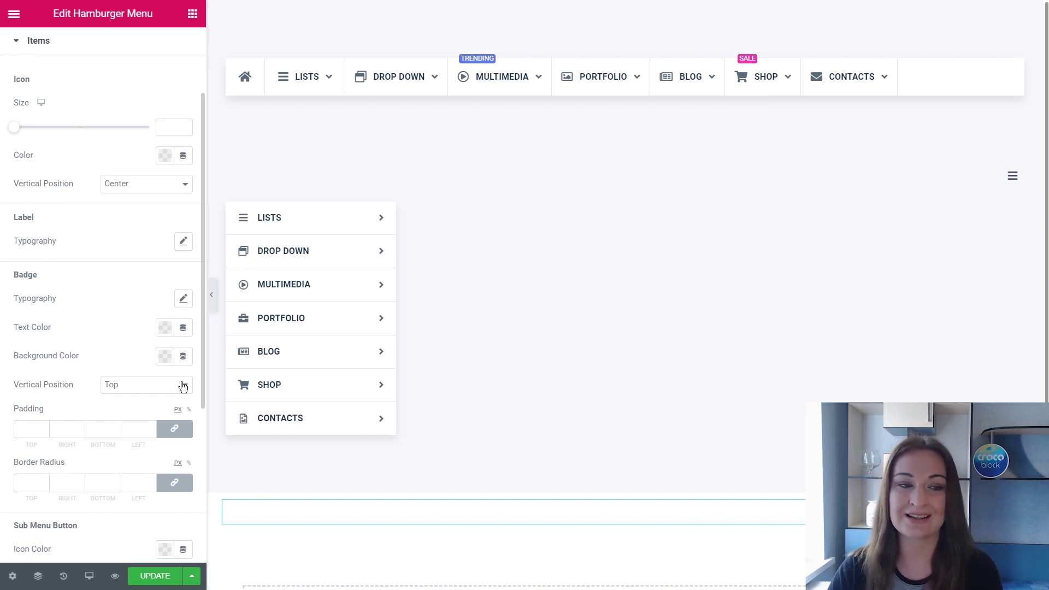
Set the menu item Badge Background Color to the green preset
drag(201, 388, 188, 531)
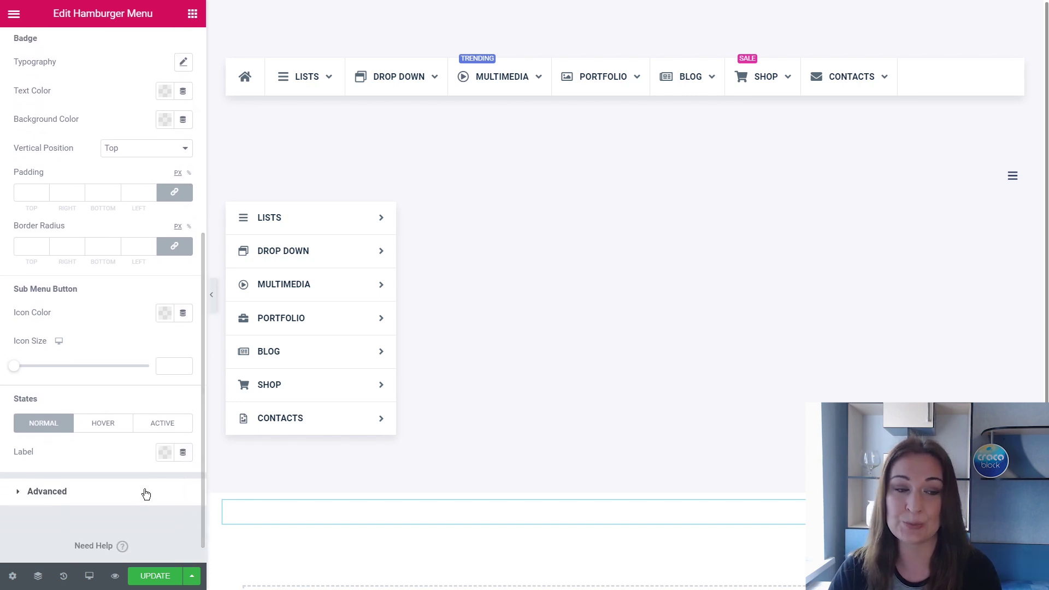
click(88, 429)
click(155, 432)
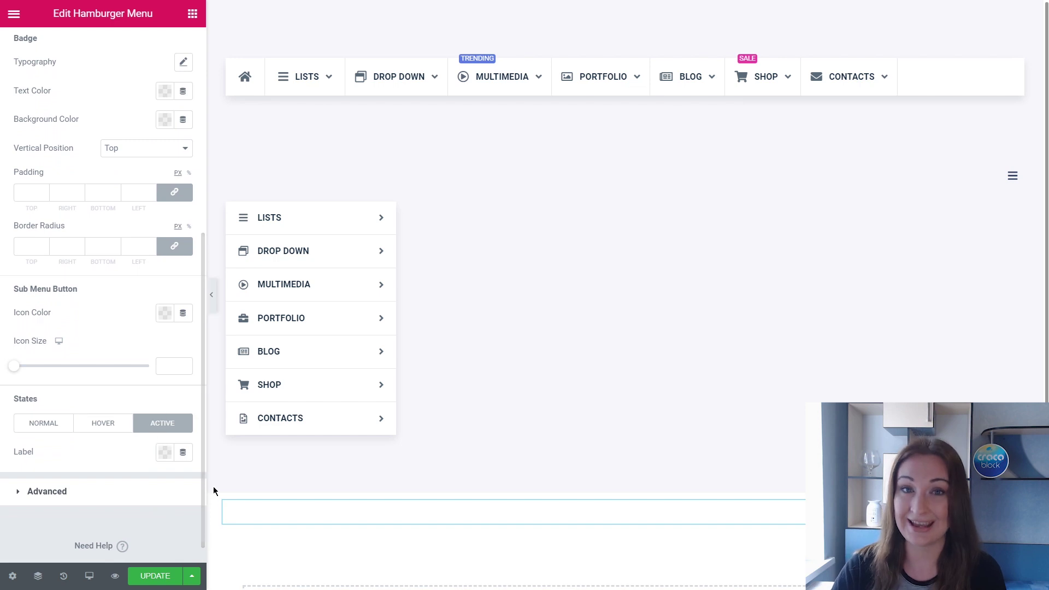
drag(203, 490, 211, 328)
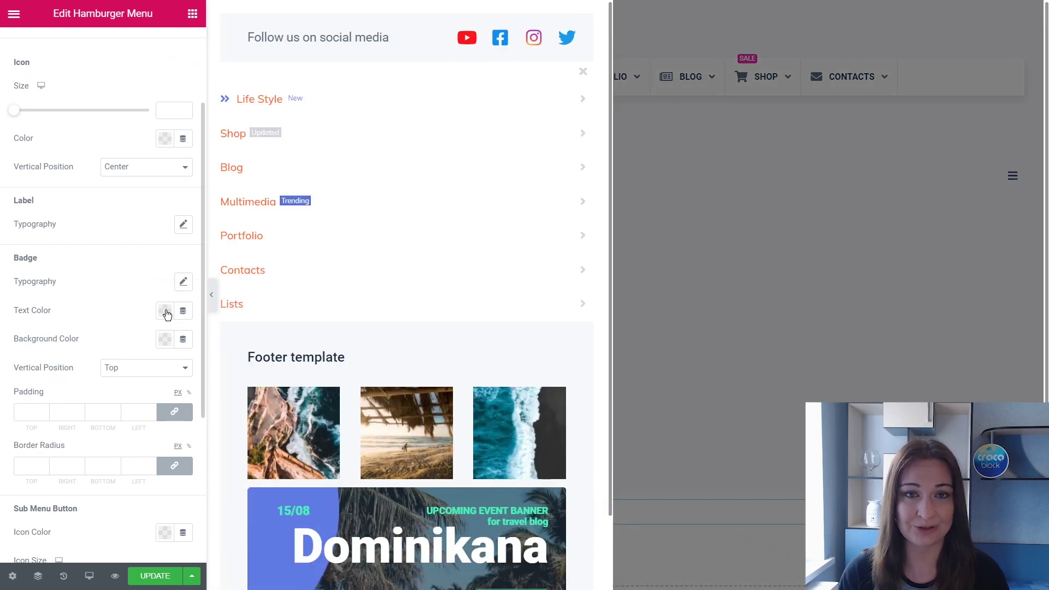
click(161, 337)
click(135, 373)
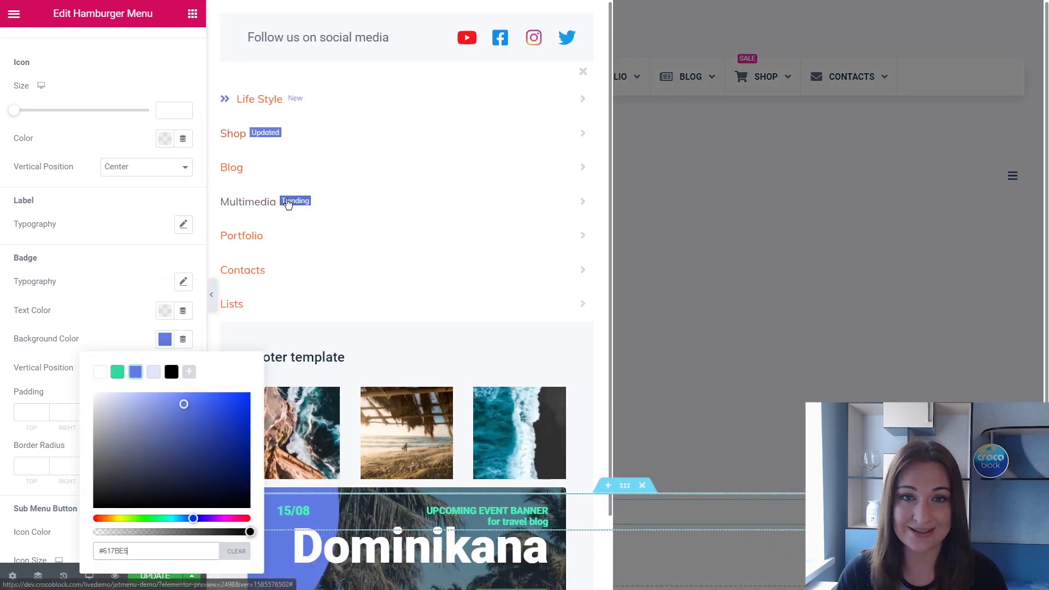
click(118, 372)
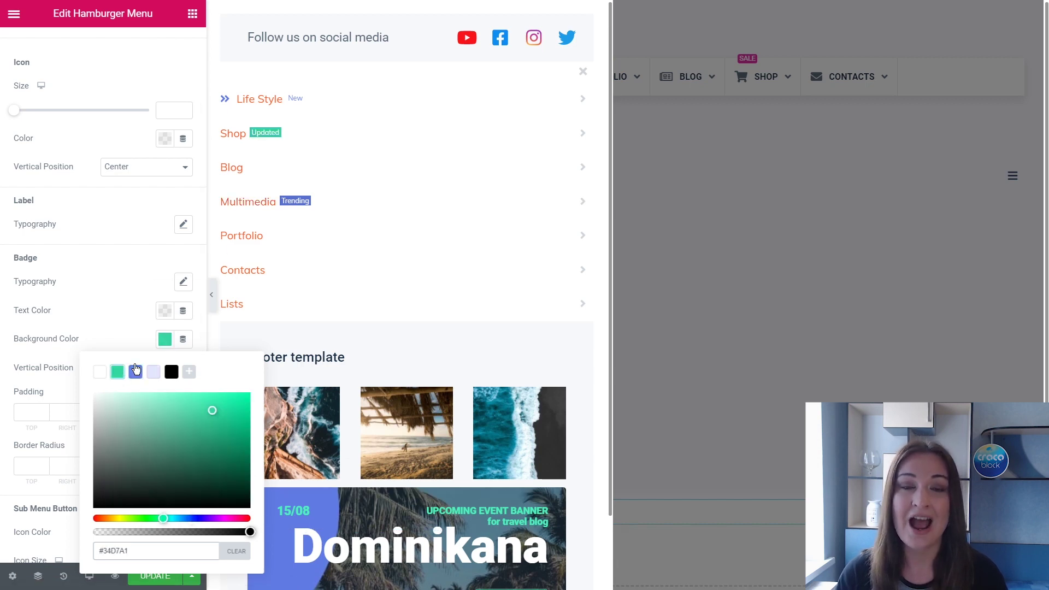
click(137, 293)
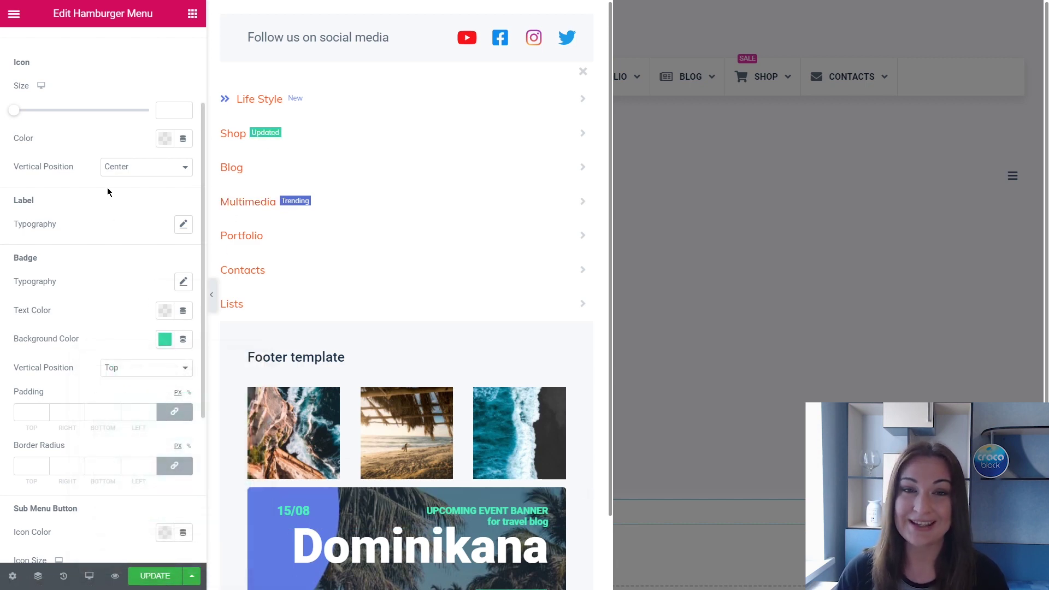
Set the menu item Icon Size to 16 and Icon Color to black #000000
mouse_move(35, 111)
mouse_down()
mouse_move(47, 111)
mouse_move(27, 110)
mouse_up()
click(164, 138)
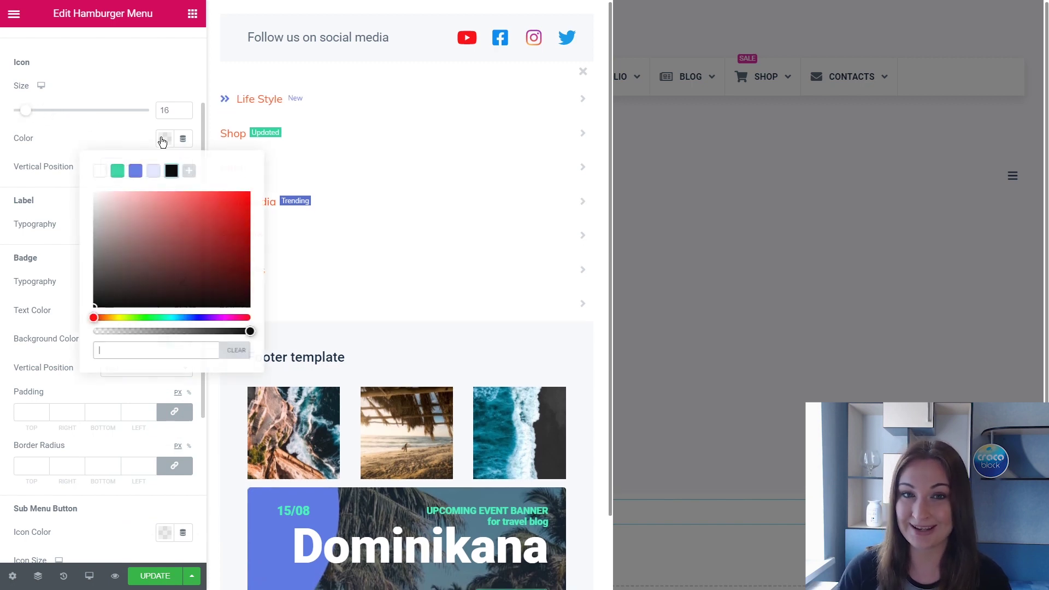
click(153, 171)
click(117, 172)
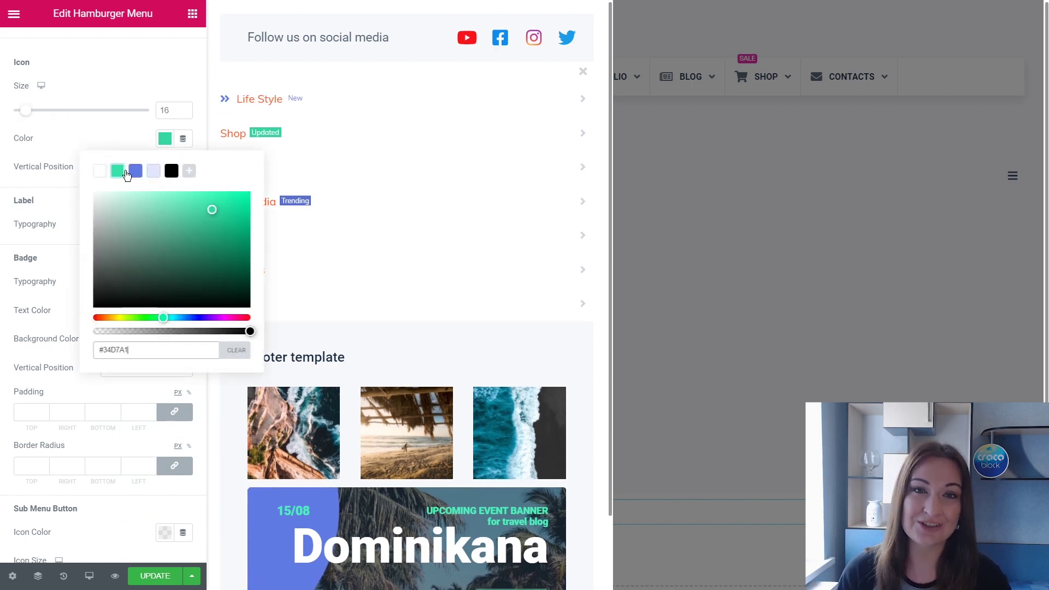
click(171, 171)
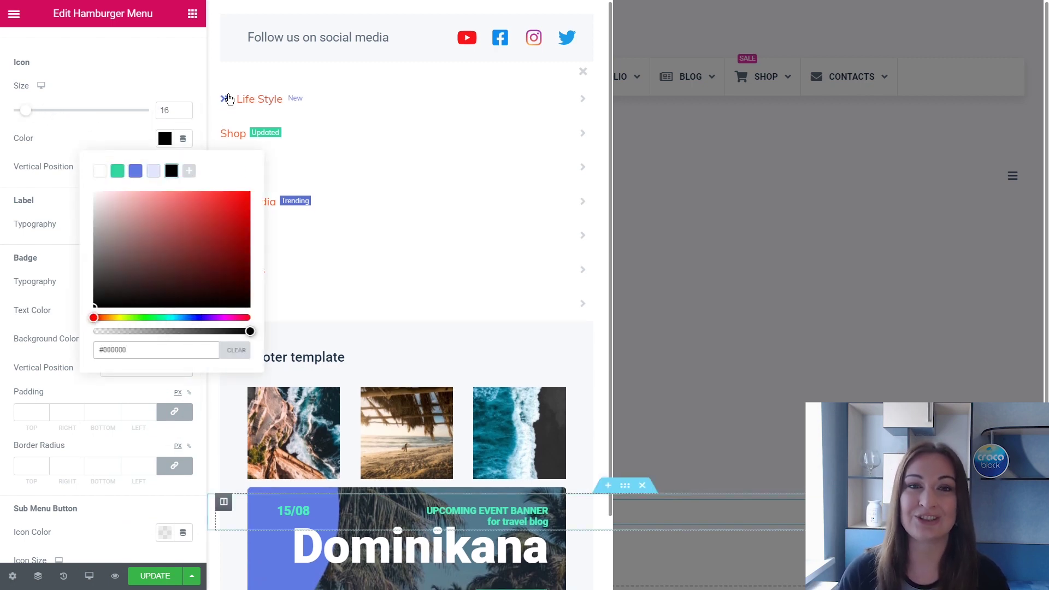
click(96, 141)
drag(201, 241, 201, 364)
click(22, 468)
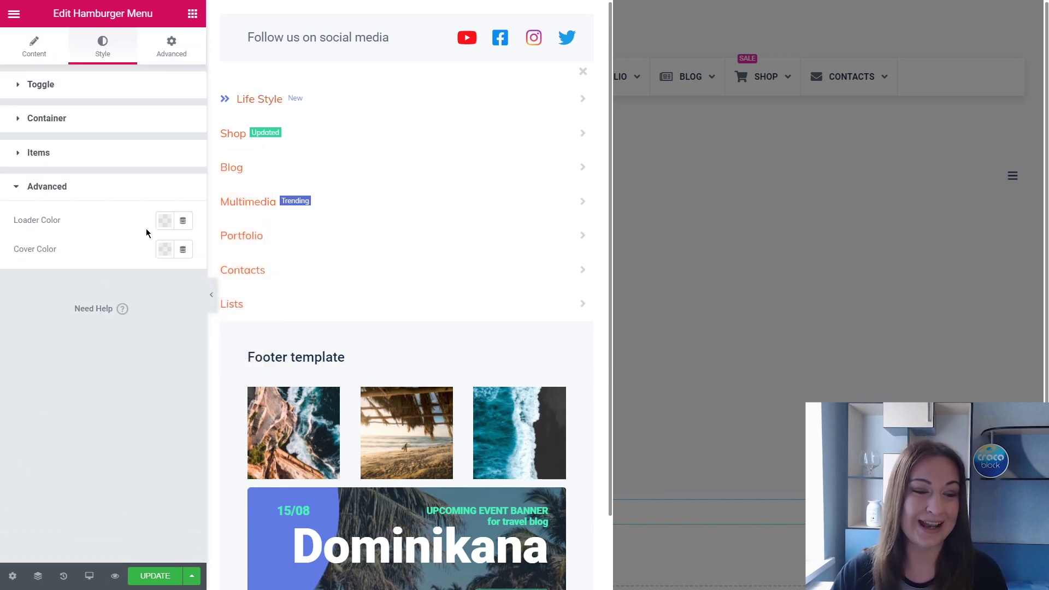
Set Loader Color to lavender and Cover Color to semi-transparent blue
click(164, 221)
click(154, 253)
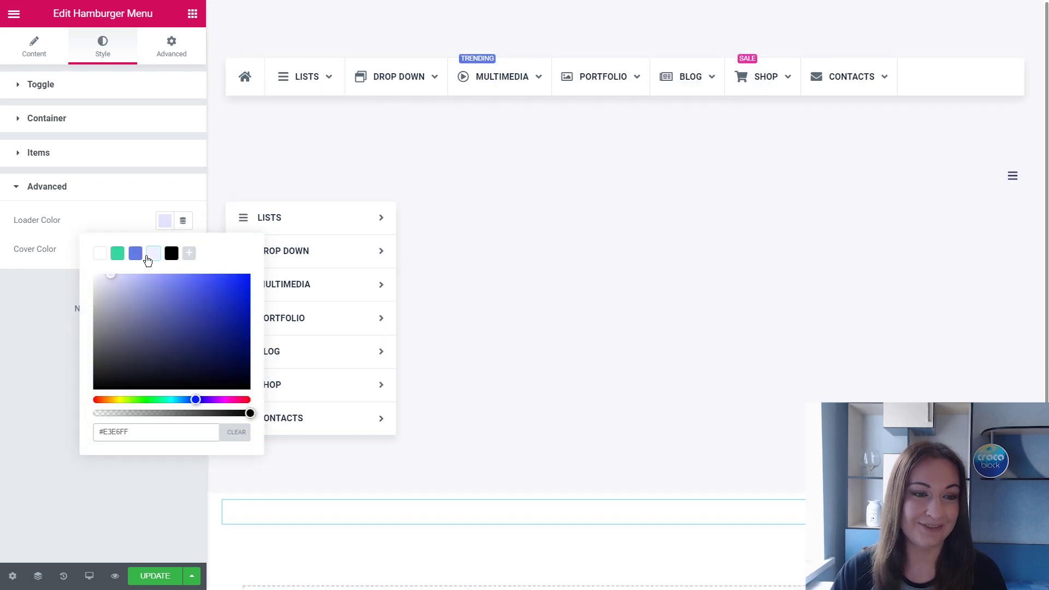
click(164, 249)
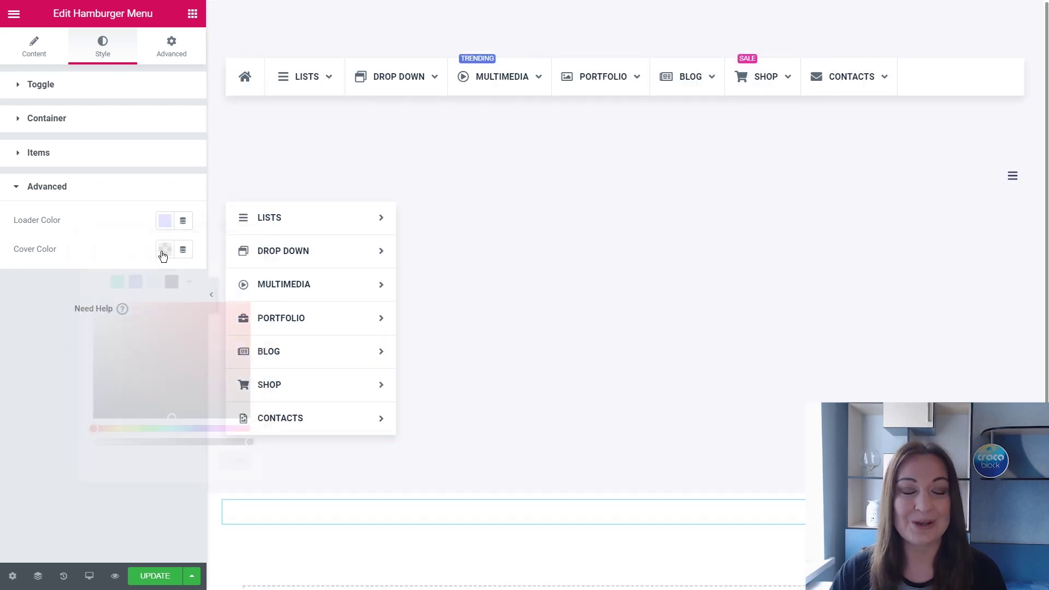
click(136, 281)
drag(250, 442, 143, 441)
click(34, 391)
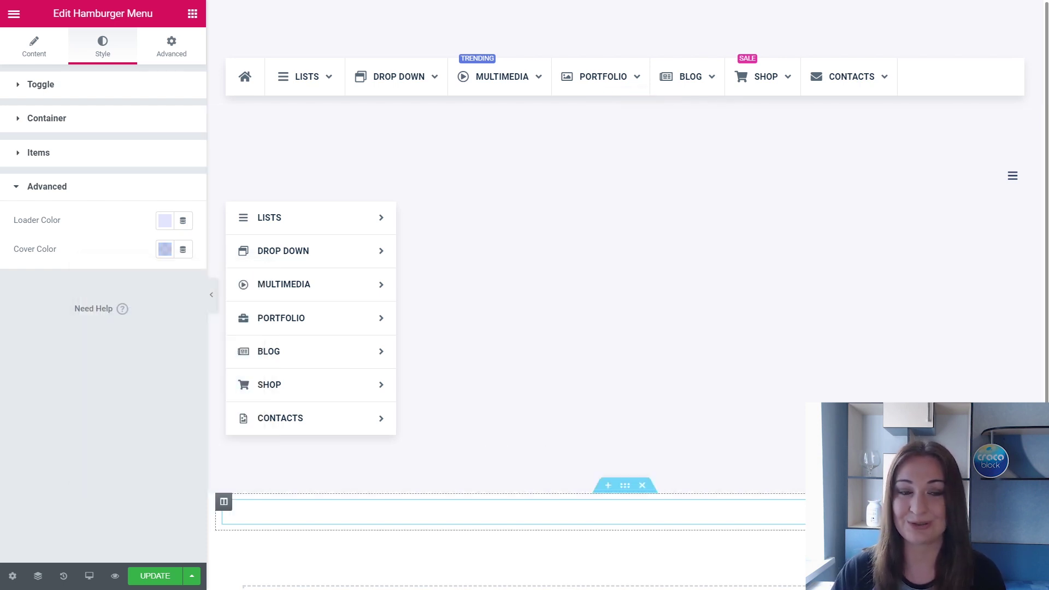
Preview the opened hamburger menu with its cover, browsing the Shop submenu and back
click(410, 512)
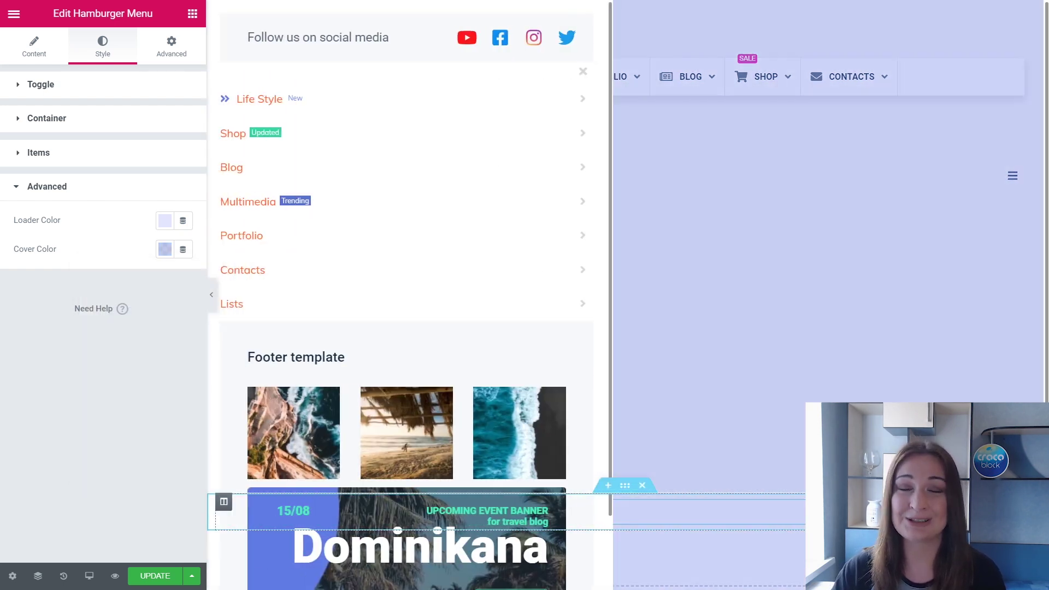
key(Escape)
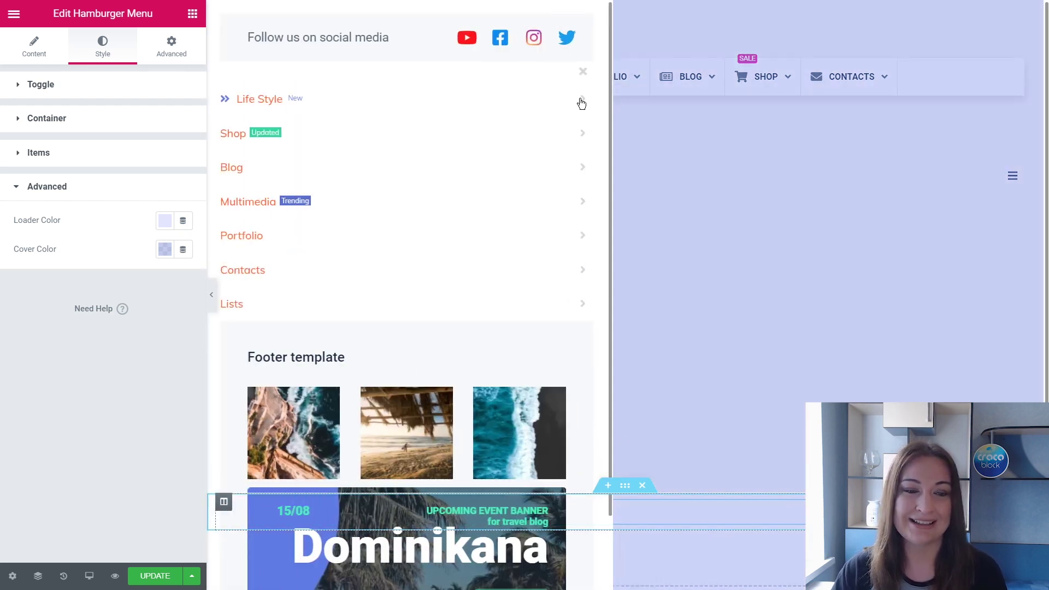
click(584, 133)
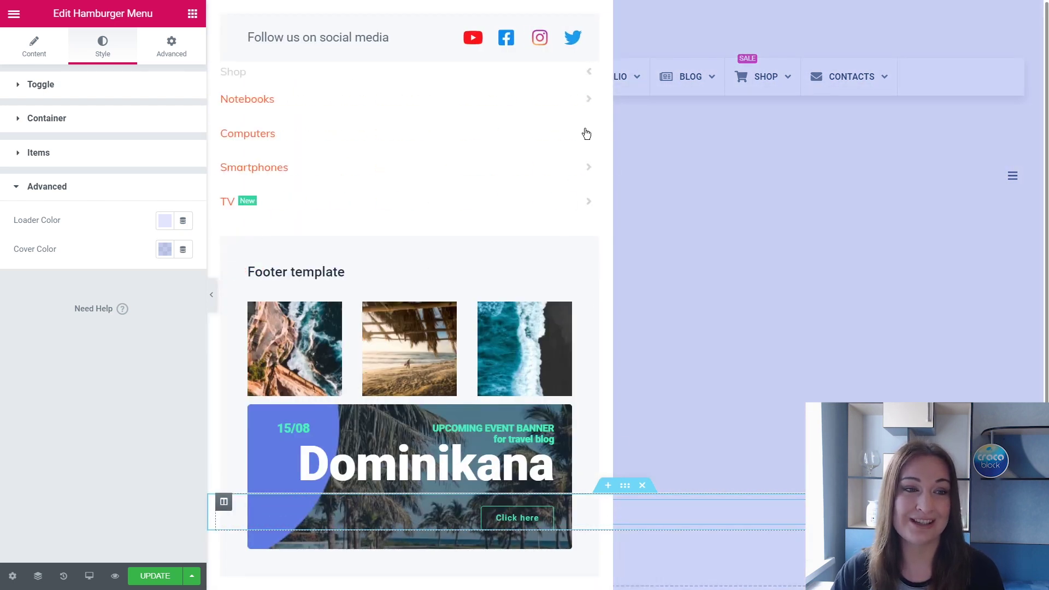
click(591, 73)
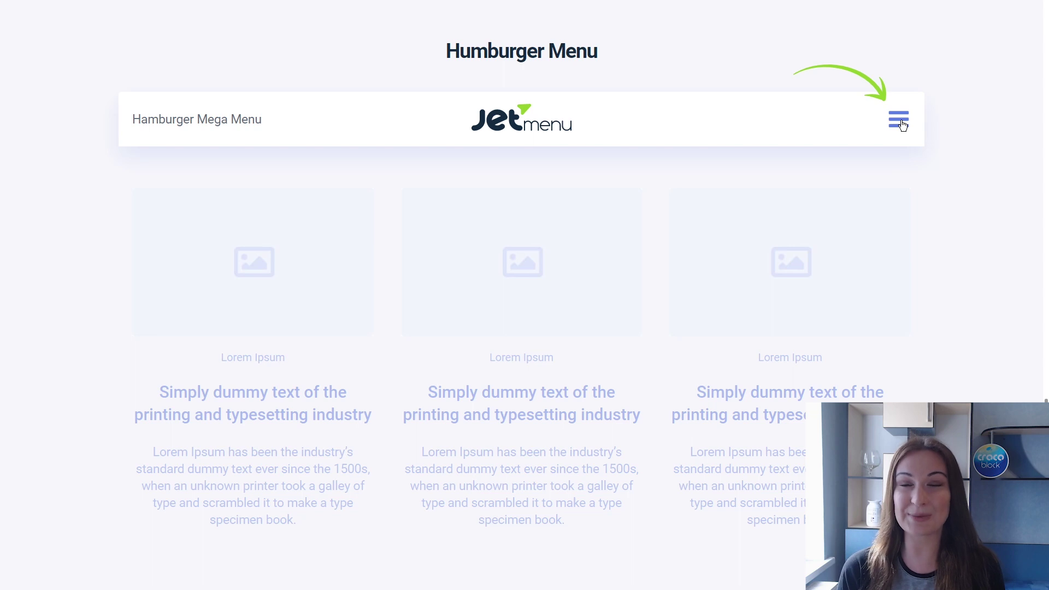
Open the header hamburger on the live Humburger Menu page to reveal its Shop-to-Lists panel
click(899, 120)
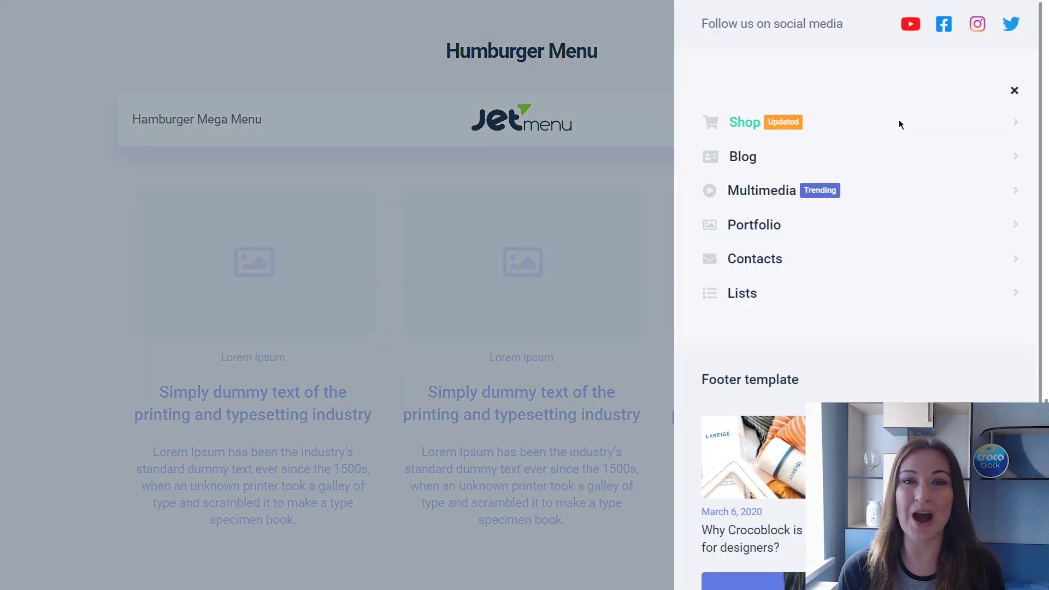